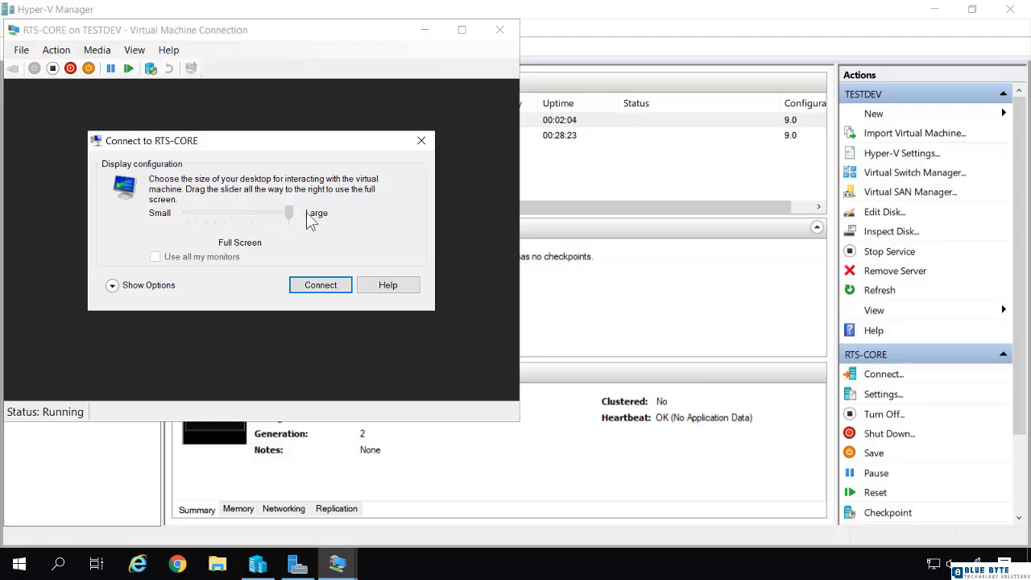
- Connect to the RTS-CORE console at Full Screen display size
click(317, 295)
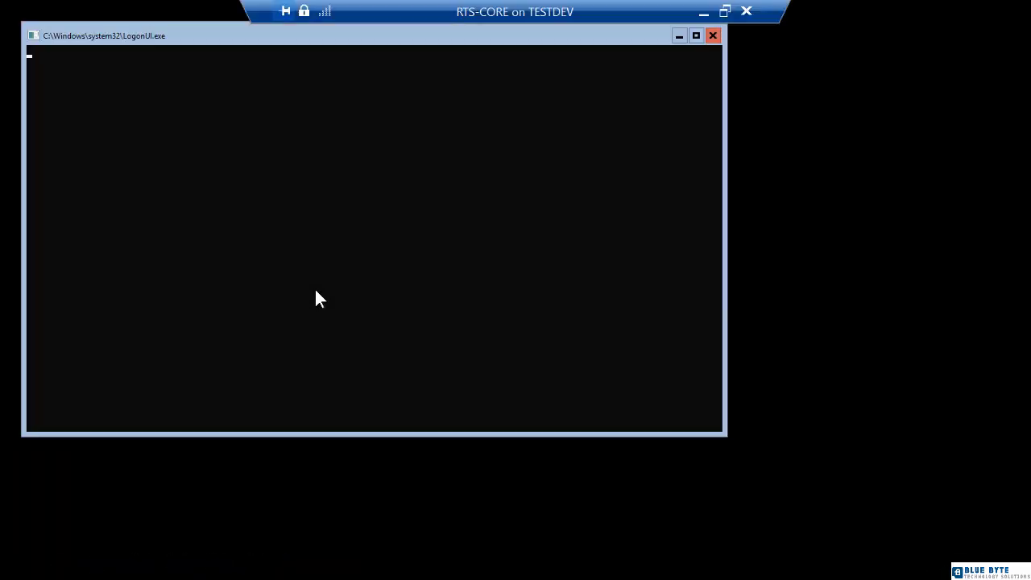
- Sign in to RTS-CORE with the Administrator password and launch sconfig
click(317, 291)
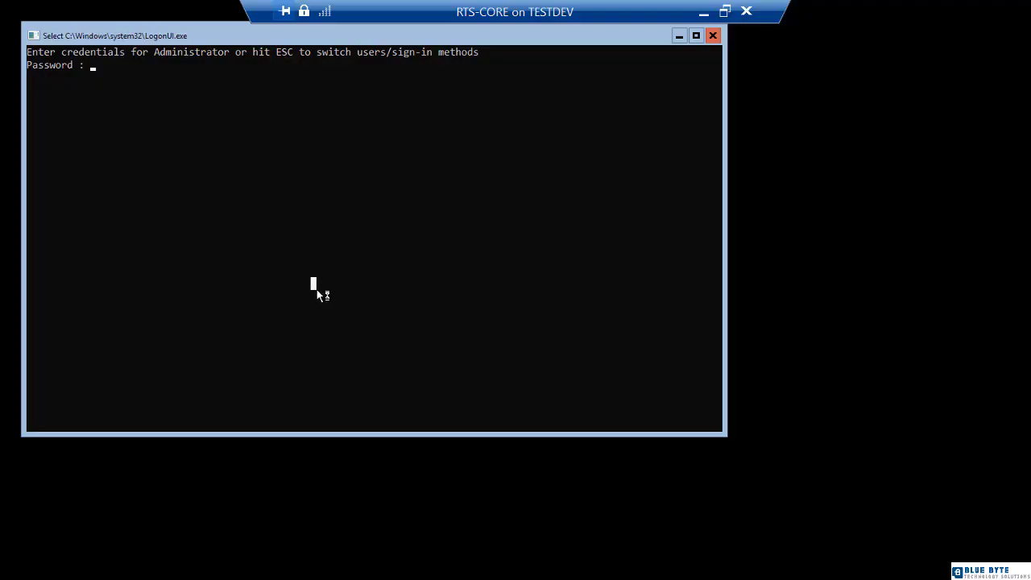
text(*******)
key(Return)
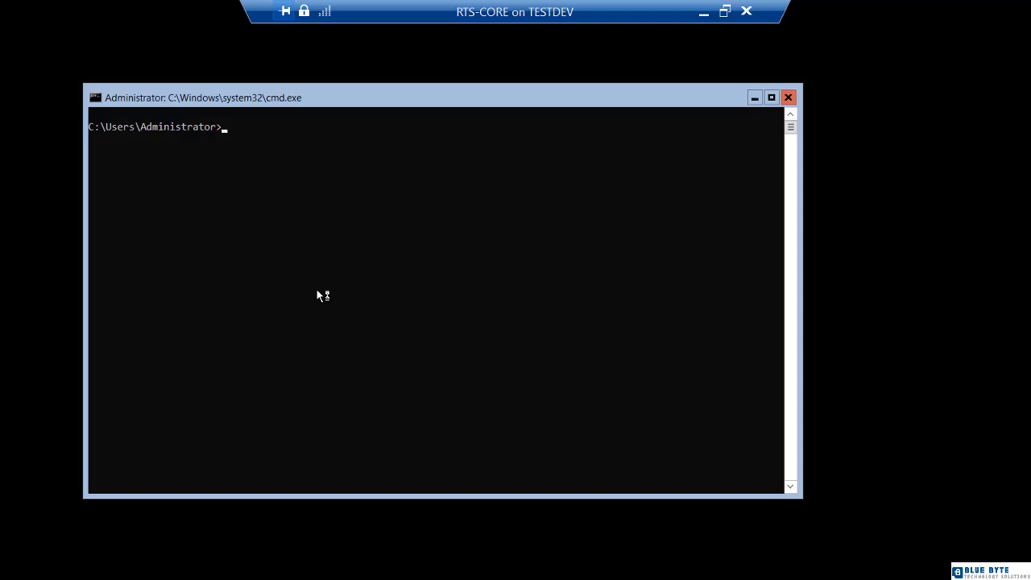
text(sconfig)
key(Return)
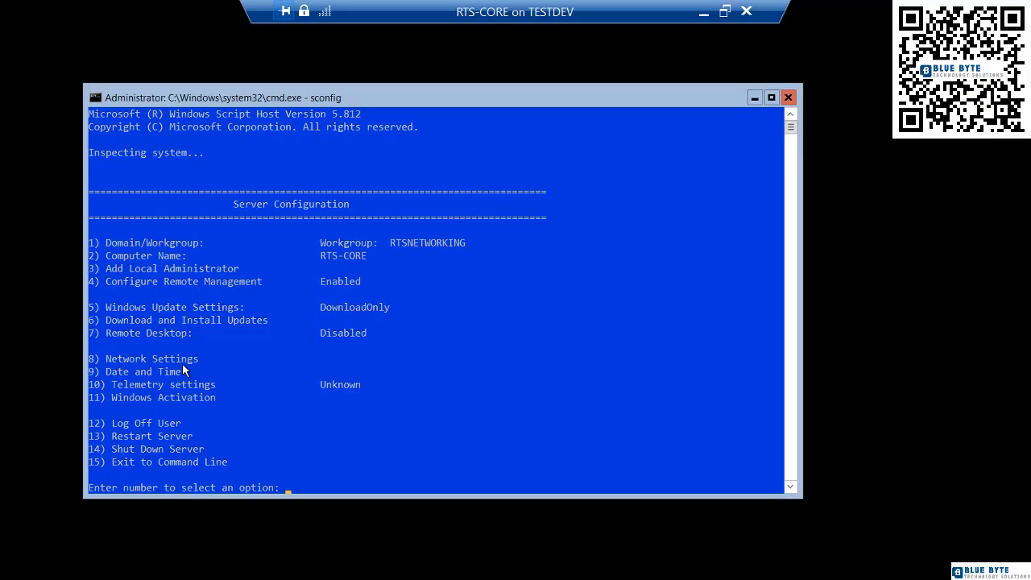
- Join RTS-CORE to domain rtsnetworking.com using the rtsnetworking\administrator account
text(1)
key(Return)
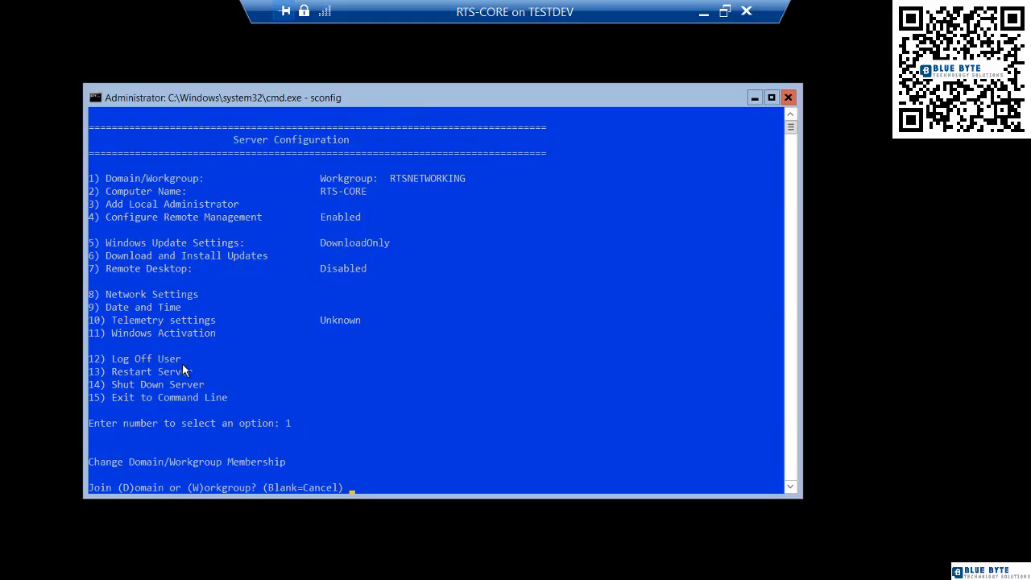
text(d)
key(Return)
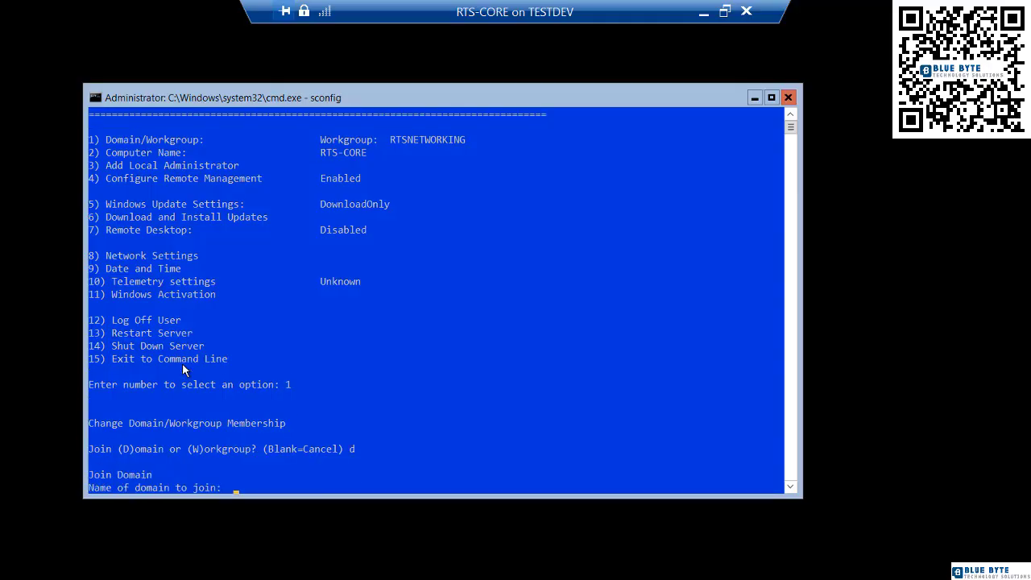
text(rtsnetworking.com)
key(Return)
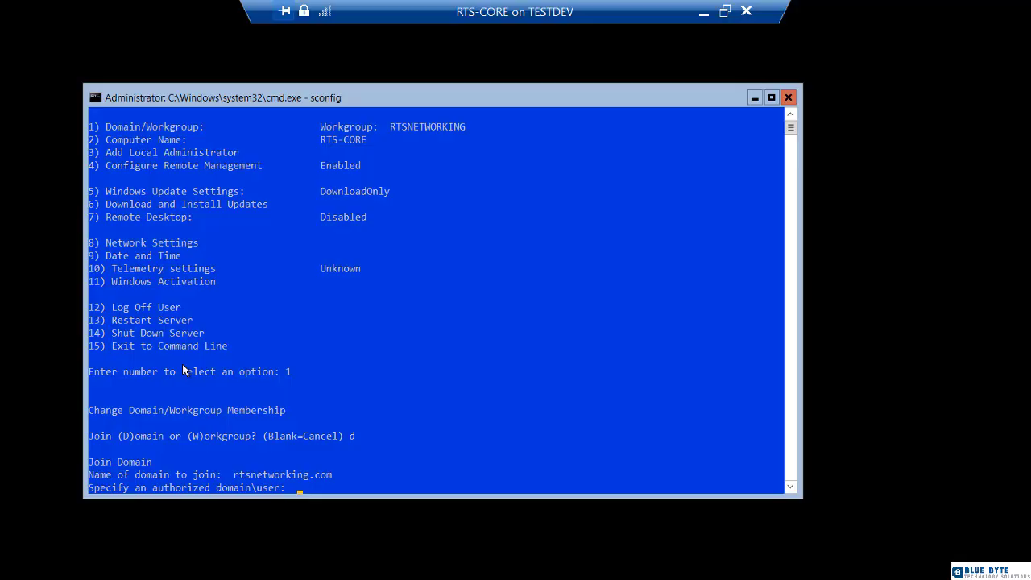
text(rtsnetworking\administrator)
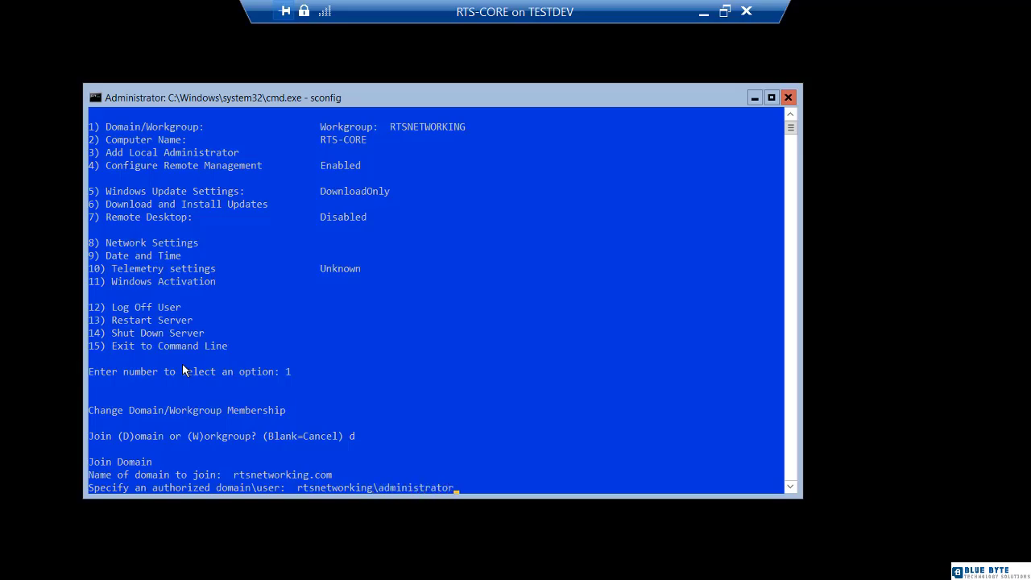
key(Return)
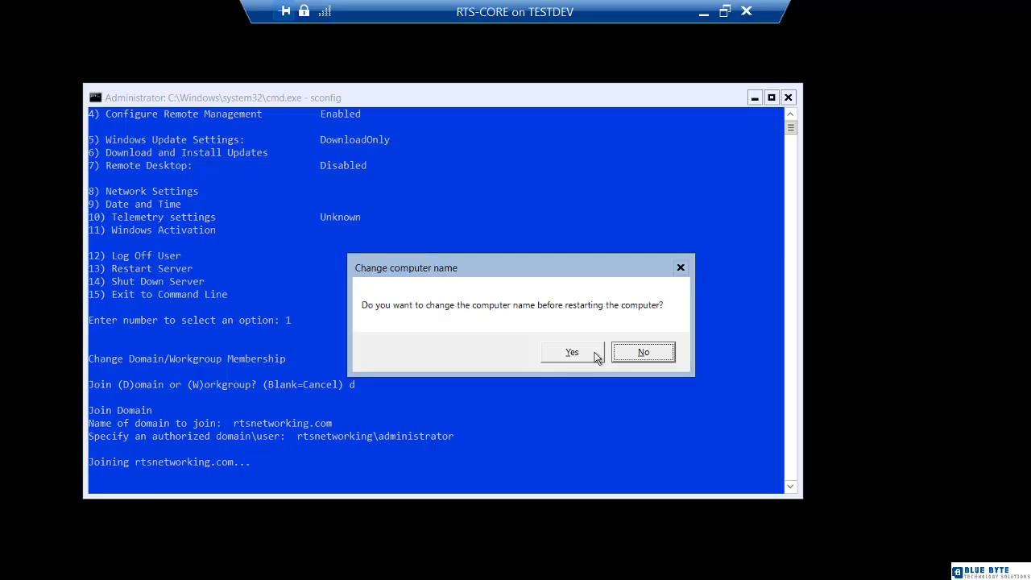
- Keep the existing computer name and restart RTS-CORE now
click(642, 355)
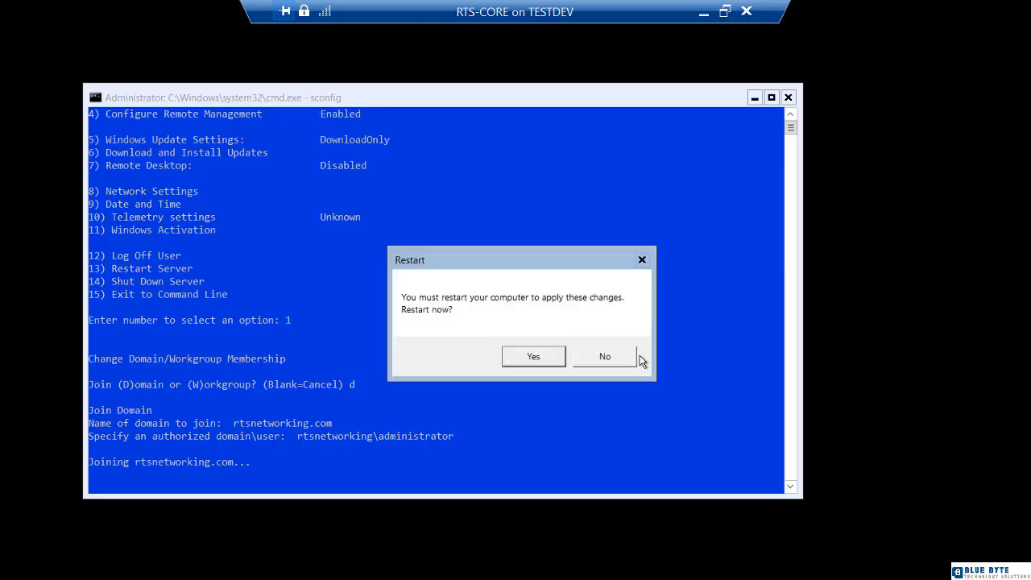
click(544, 362)
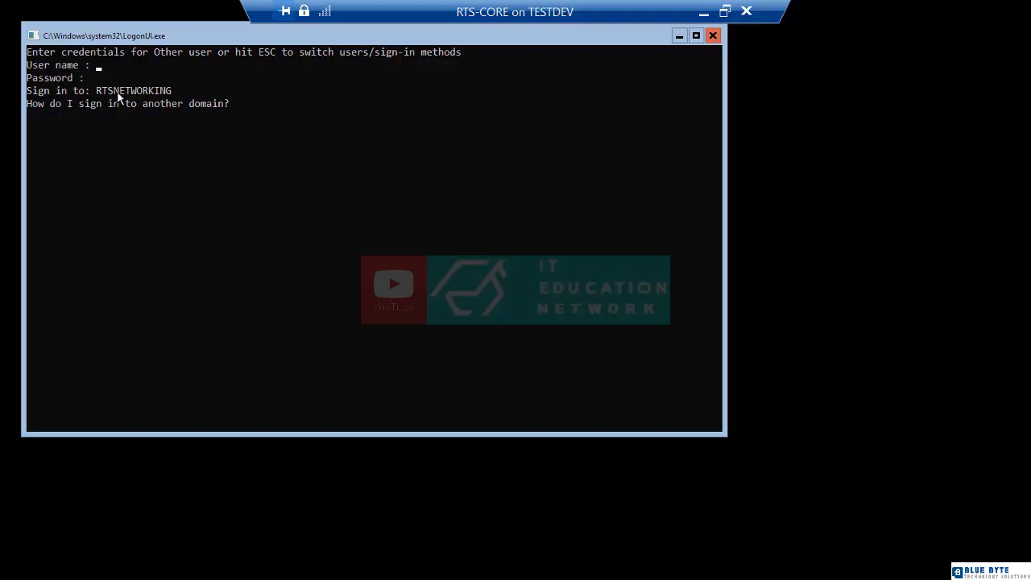
- Sign in to RTS-CORE as rtsnetworking\administrator with the domain password
text(rtsnetworking\administrator)
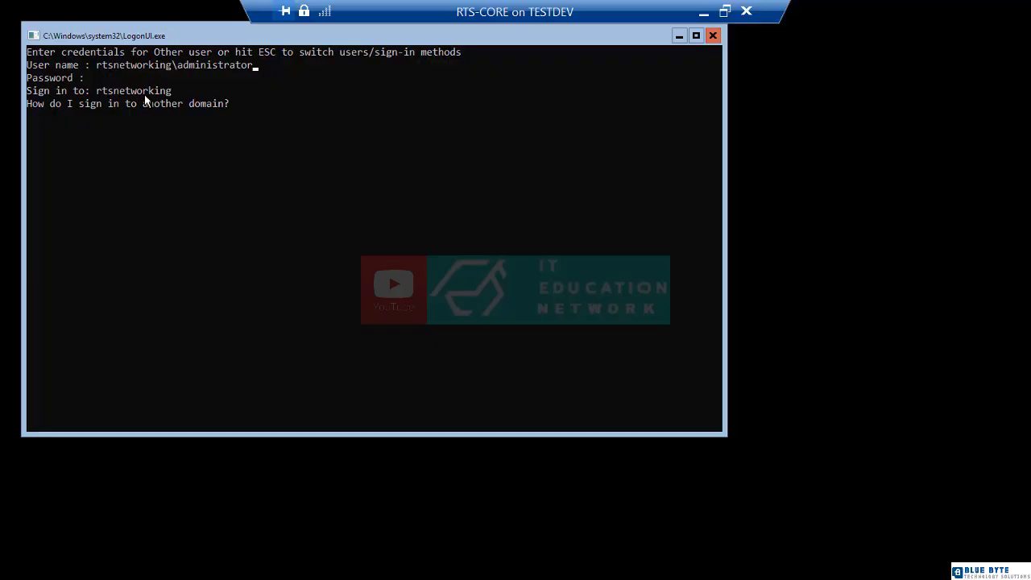
text(*****)
key(Return)
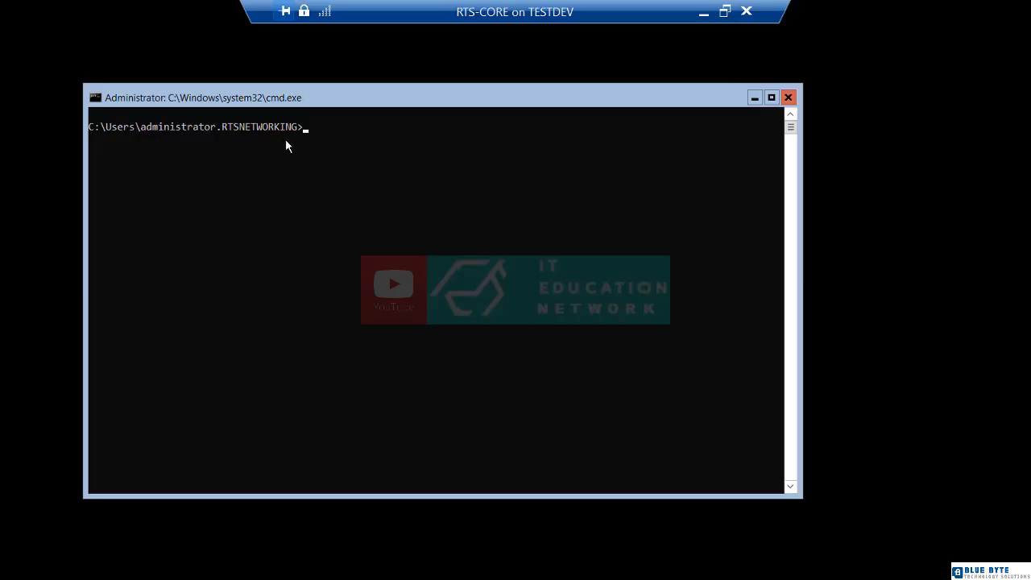
- Run whoami to confirm rtsnetworking\administrator, then minimize the RTS-CORE connection
text(whoami)
key(Return)
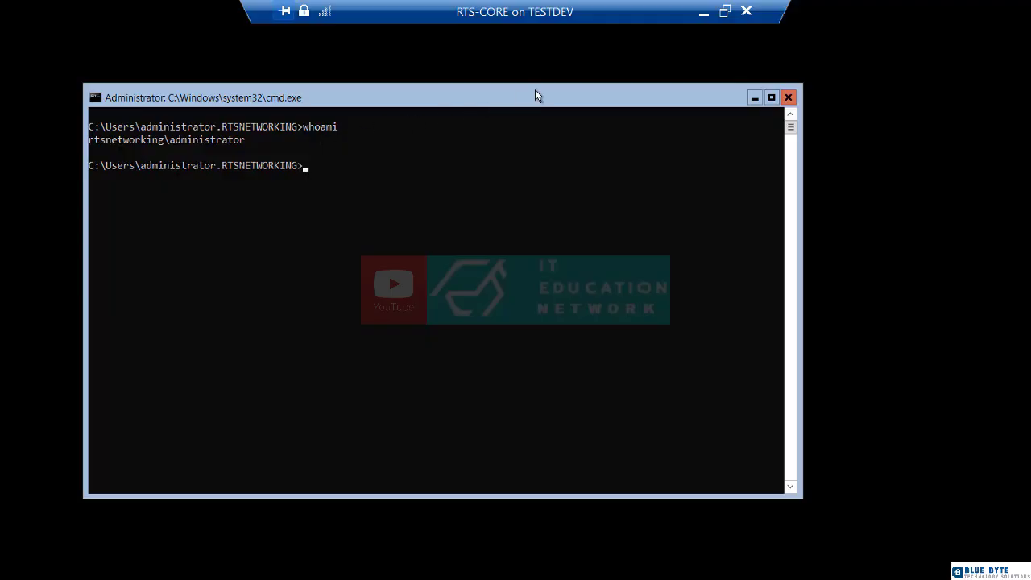
click(705, 14)
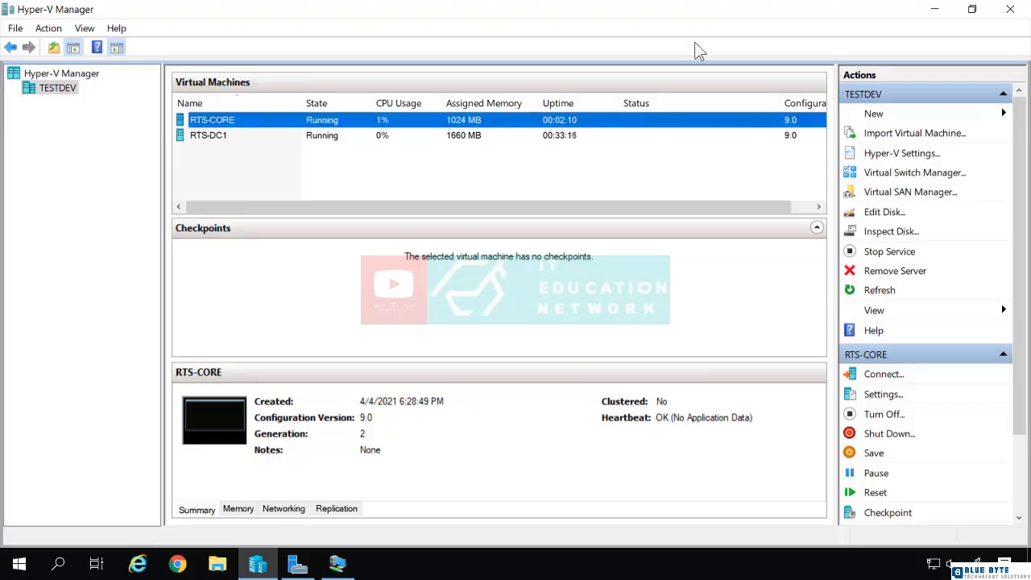
- Connect to the RTS-DC1 virtual machine's console from its context menu
click(223, 136)
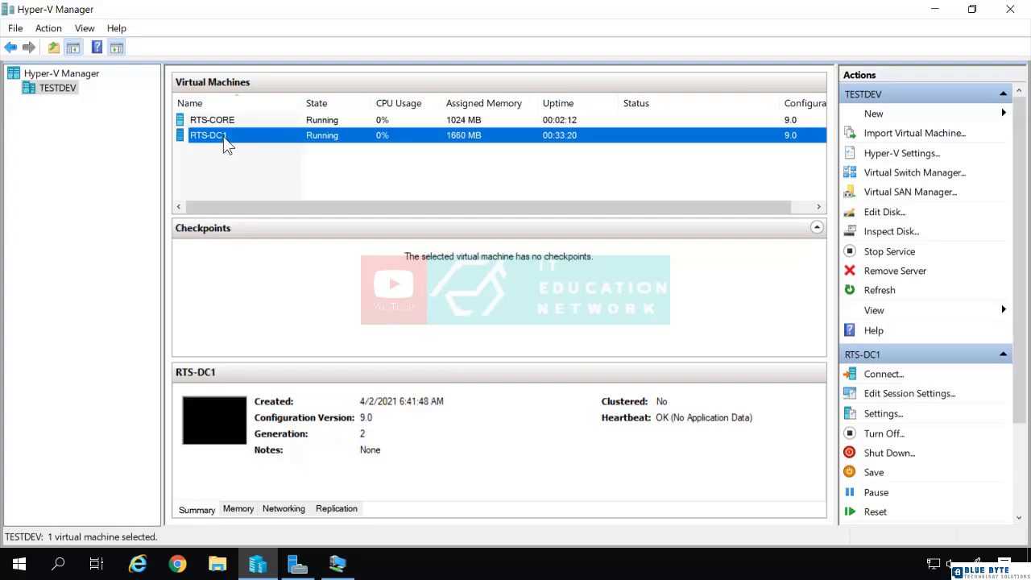
right_click(223, 137)
click(240, 145)
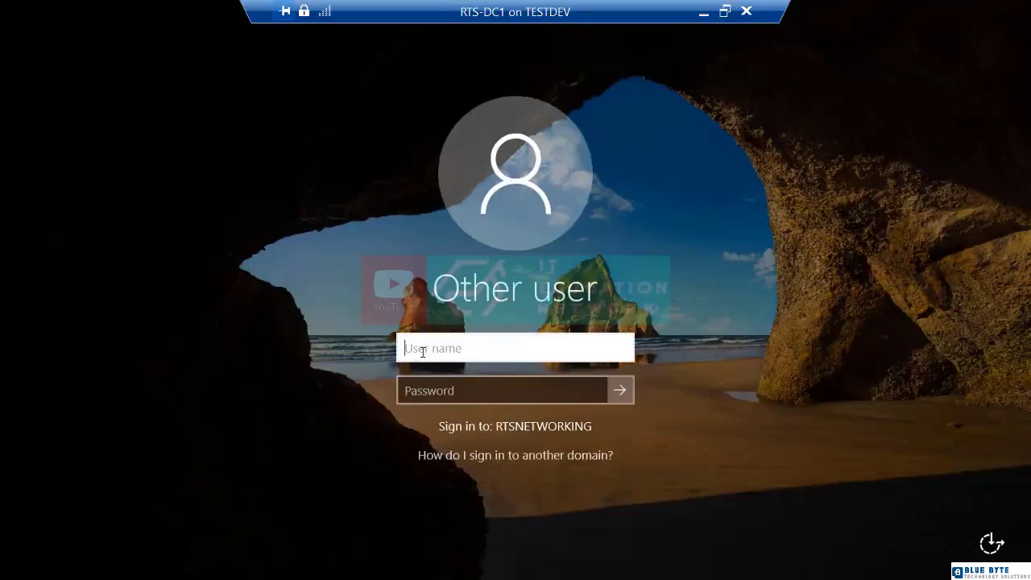
- Sign in to RTS-DC1 as administrator with the domain password
text(administrator)
key(Tab)
text(P@ssw0rd)
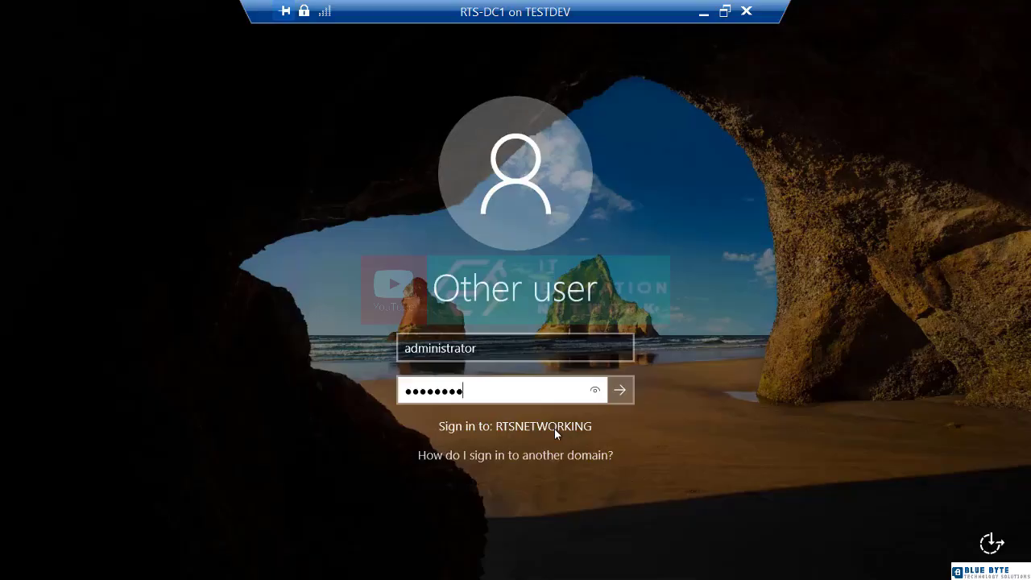
key(Return)
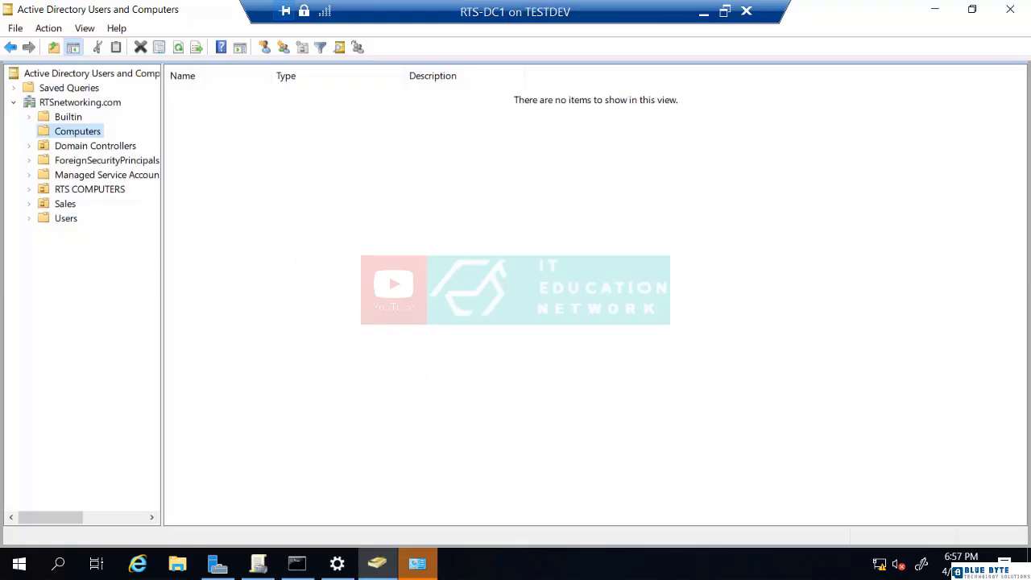
- Close the AD Users and Computers and firewall windows, then relaunch AD Users and Computers from Tools
click(1010, 9)
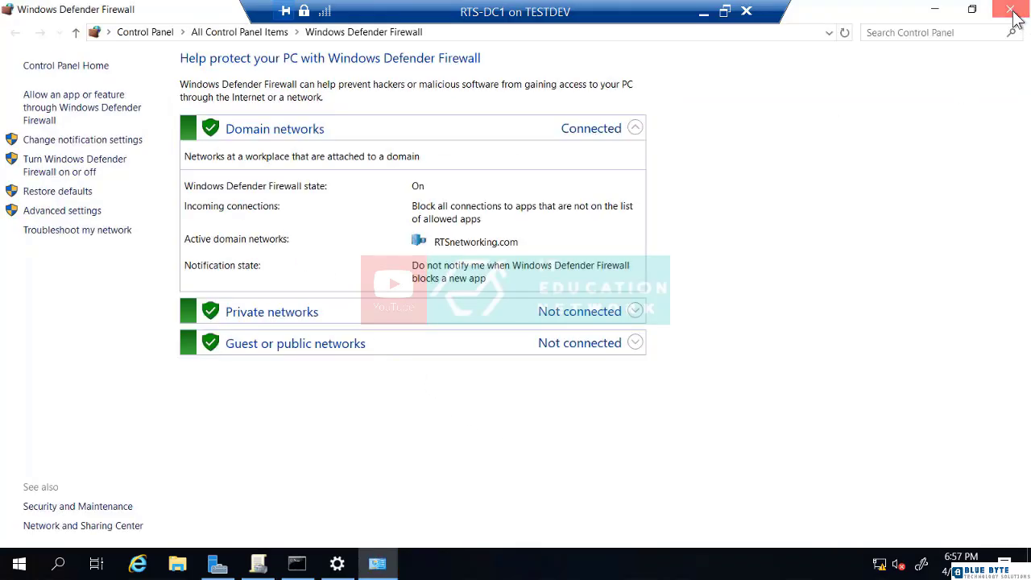
click(1010, 9)
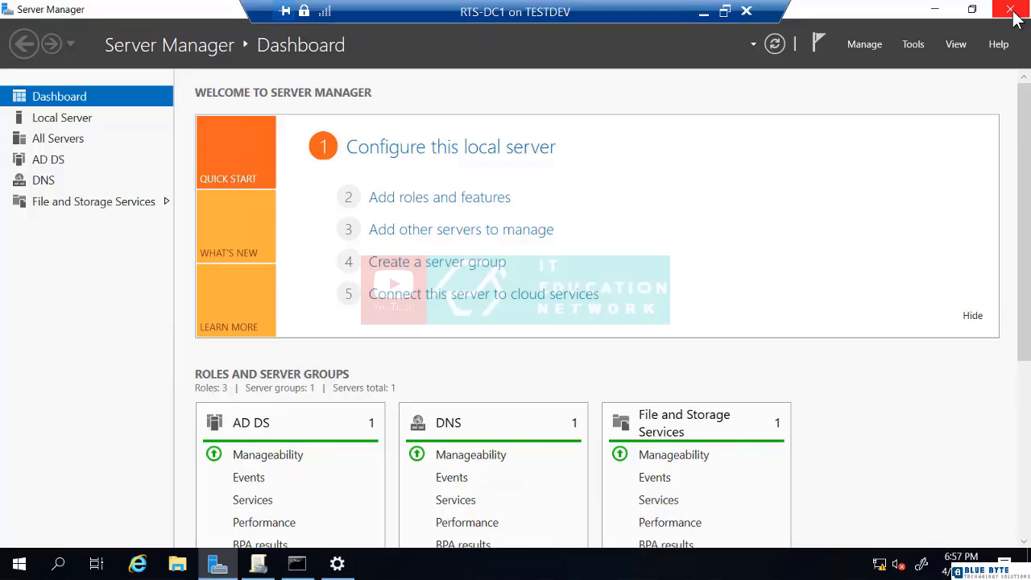
click(915, 45)
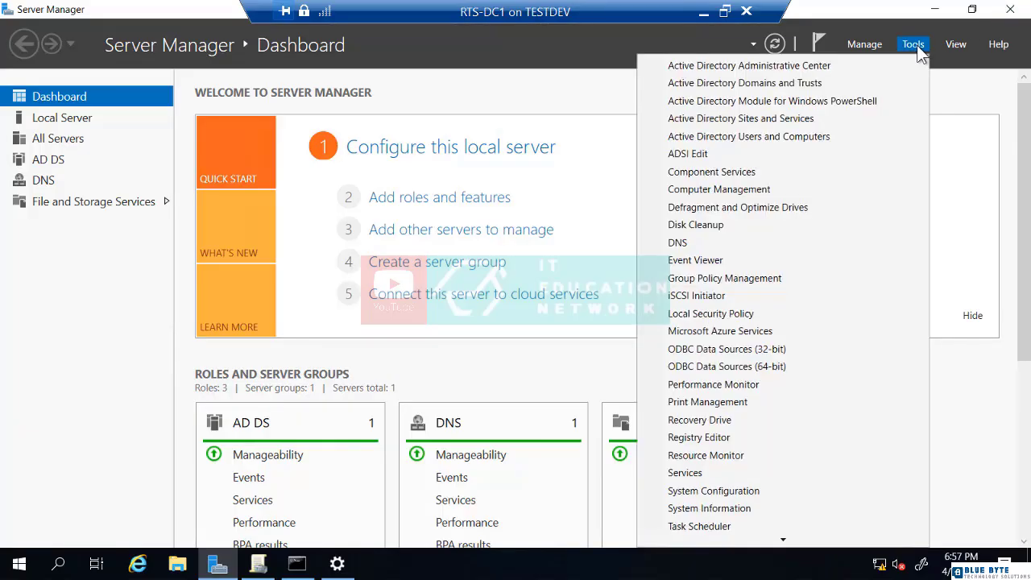
click(832, 137)
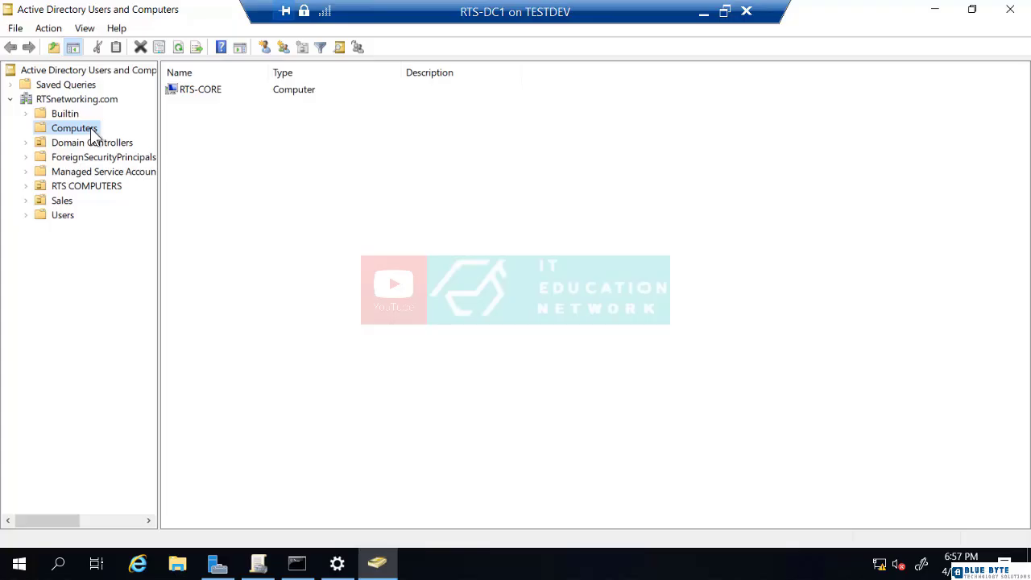
right_click(190, 92)
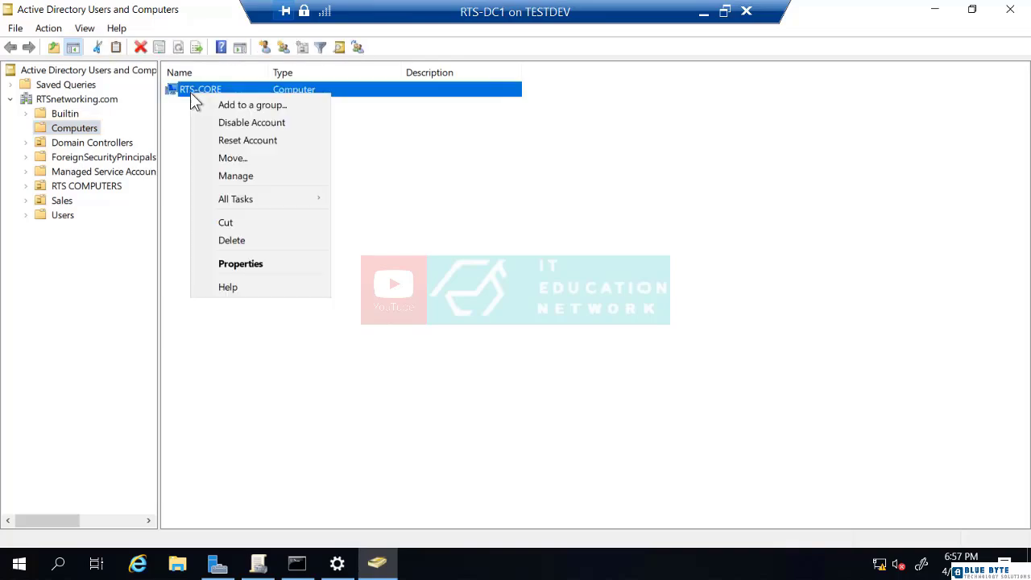
click(229, 158)
drag(215, 65, 331, 69)
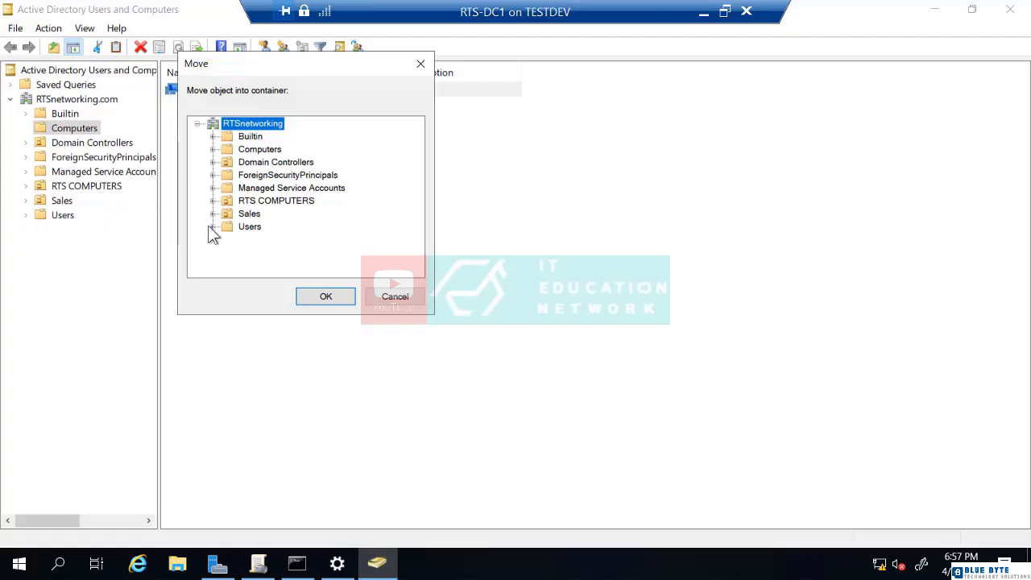
click(403, 300)
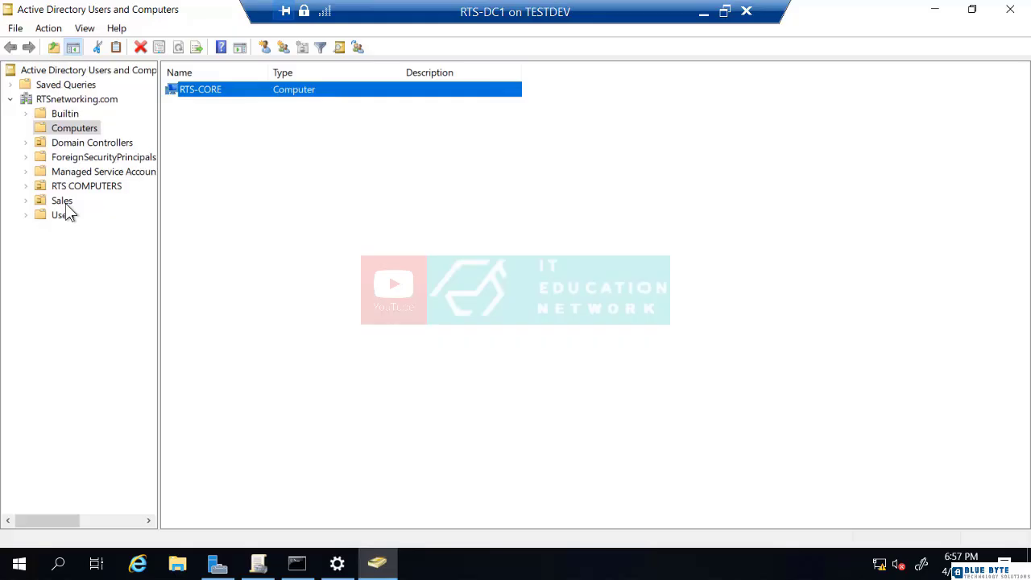
- Bring up Server Manager's All Servers page listing RTS-DC1 and its events
click(216, 564)
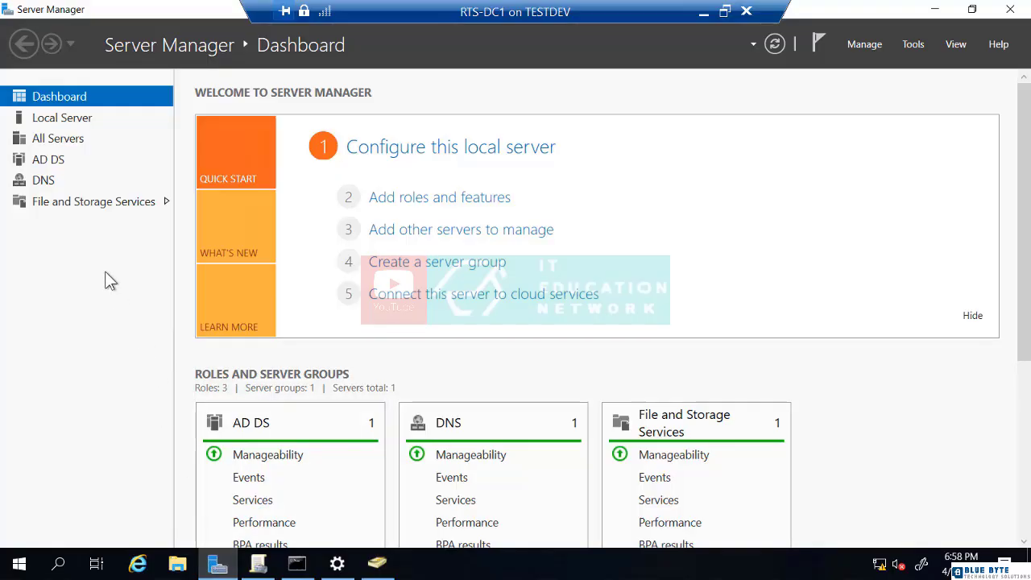
click(61, 138)
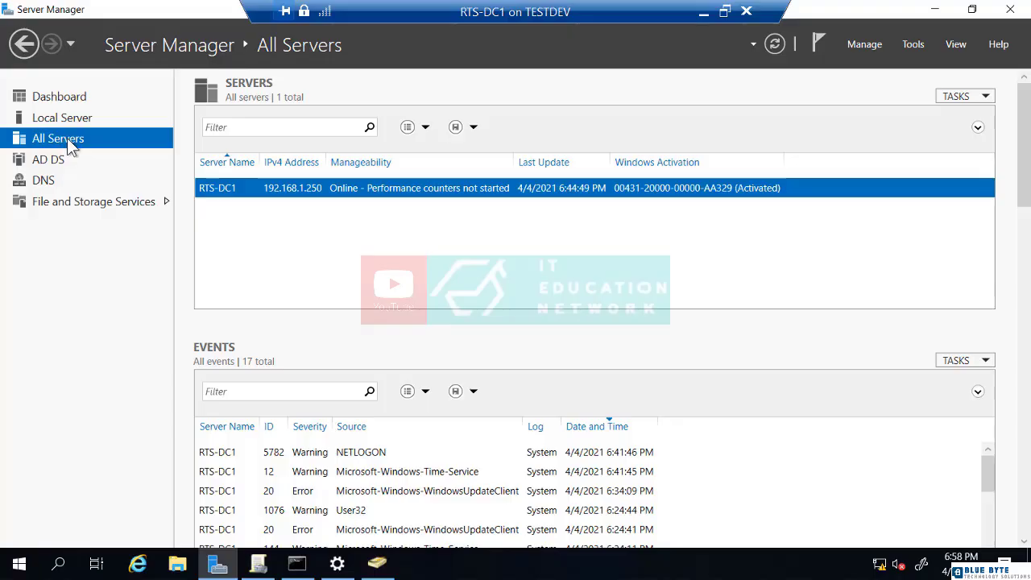
- Add RTS-CORE from a Find Now domain search to Server Manager's All Servers pool
right_click(67, 138)
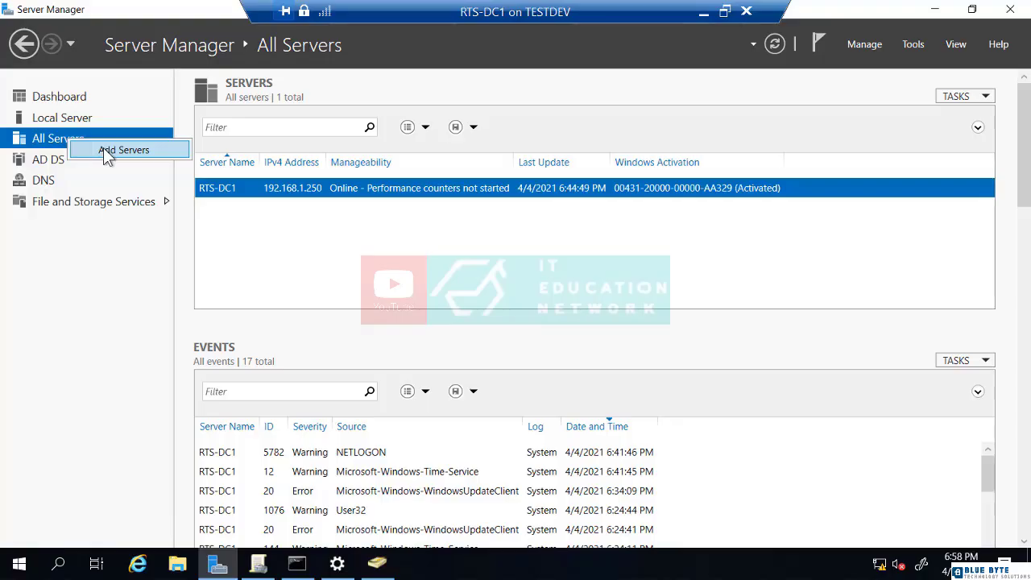
click(104, 150)
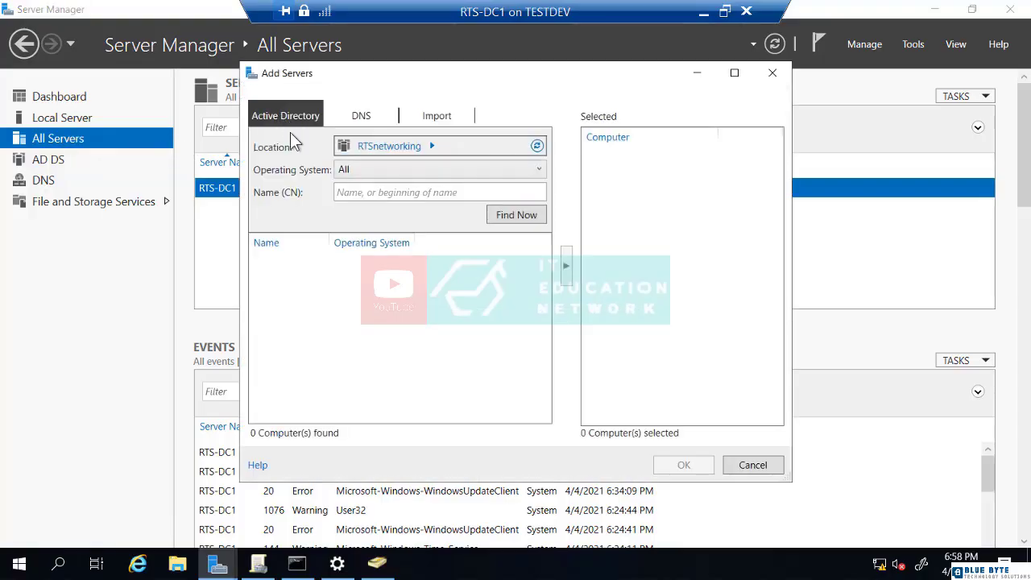
click(521, 215)
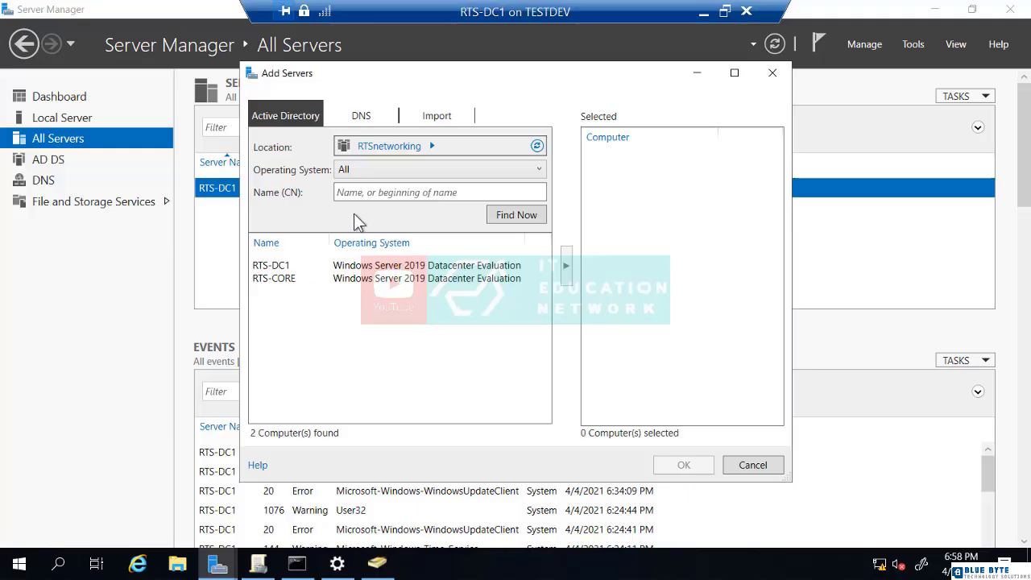
click(283, 278)
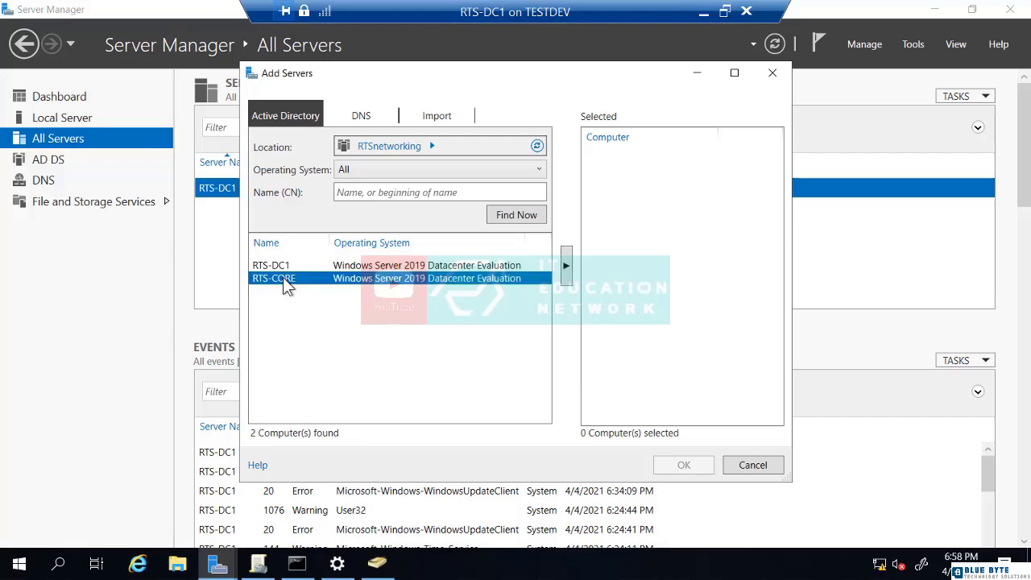
click(565, 266)
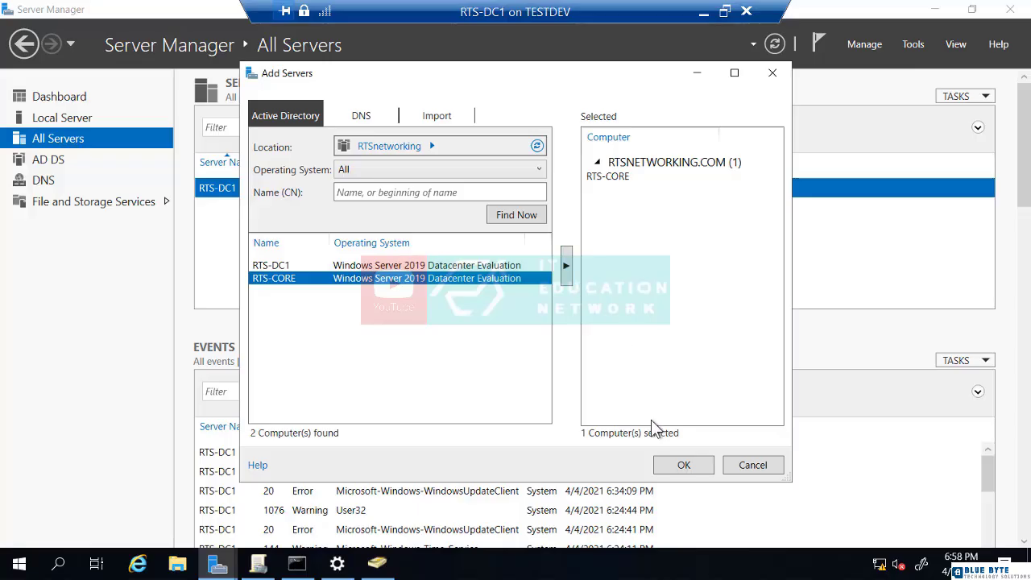
click(679, 467)
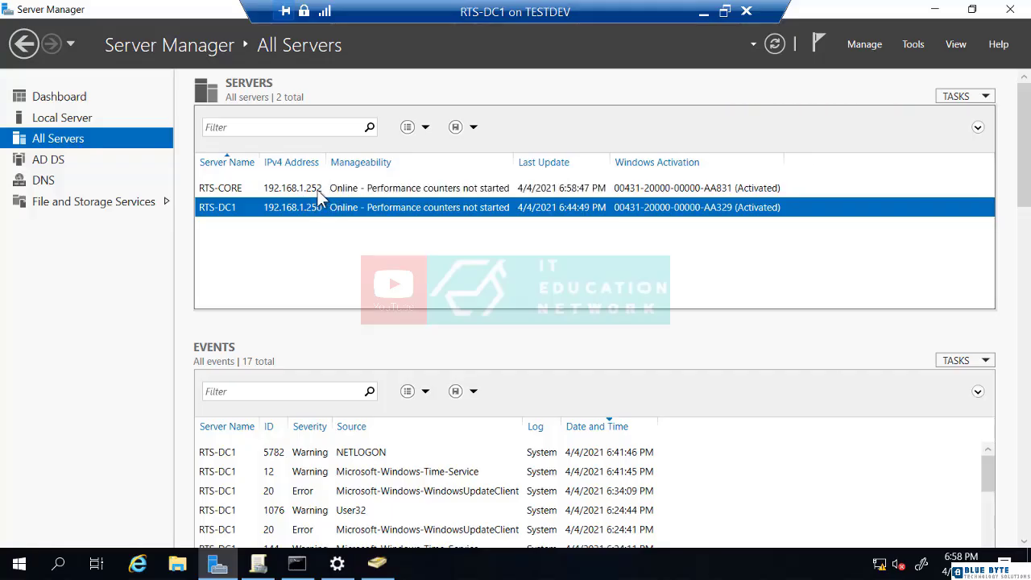
- Start Add Roles and Features for RTS-CORE, keeping role-based installation with RTS-CORE as destination
click(246, 191)
right_click(245, 191)
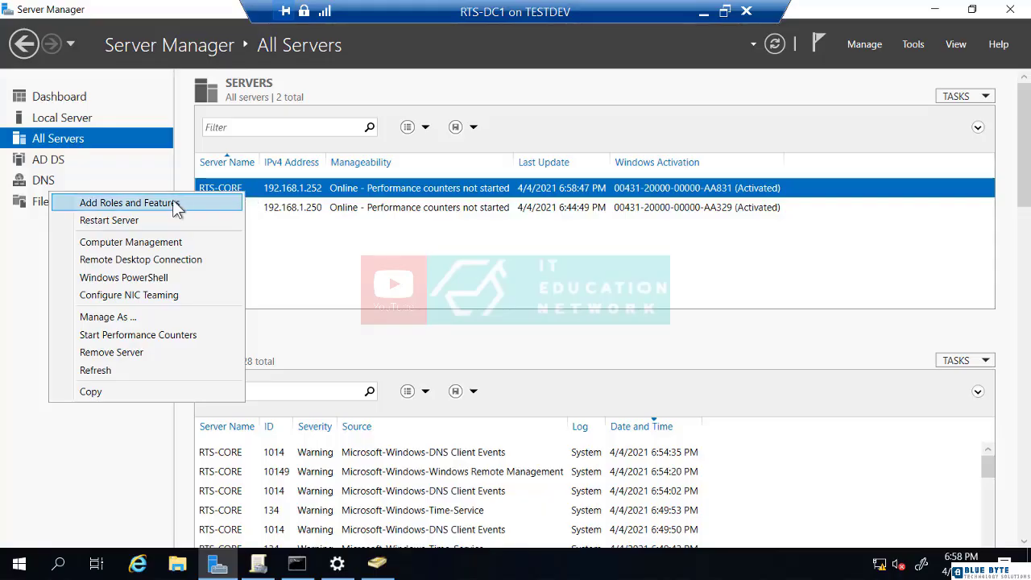
click(129, 203)
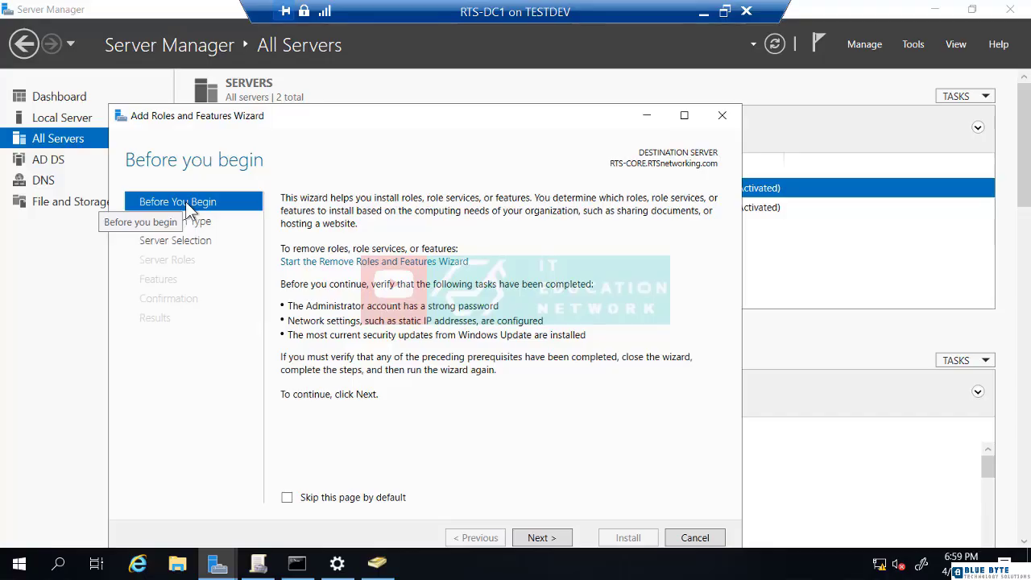
click(538, 540)
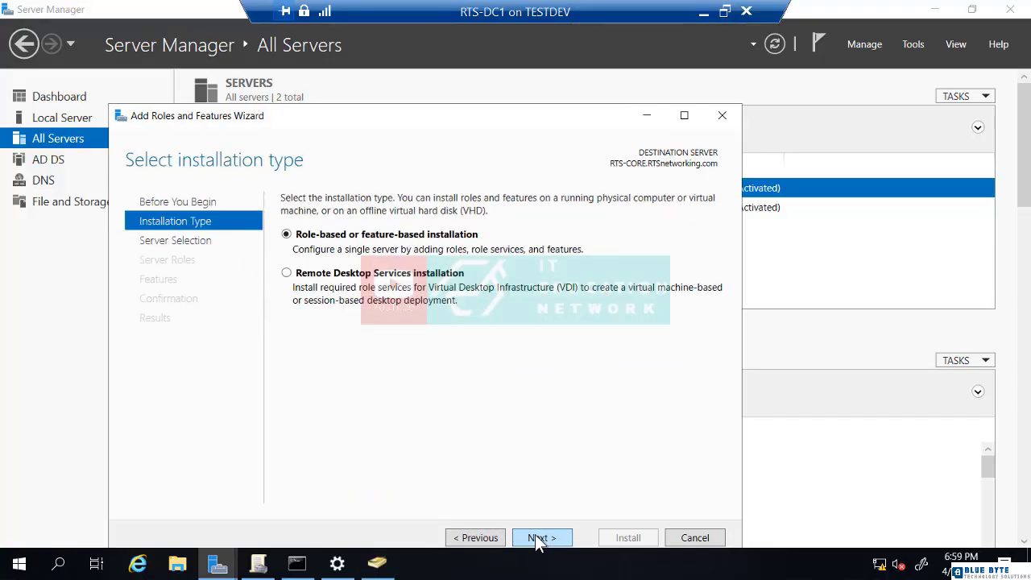
click(542, 539)
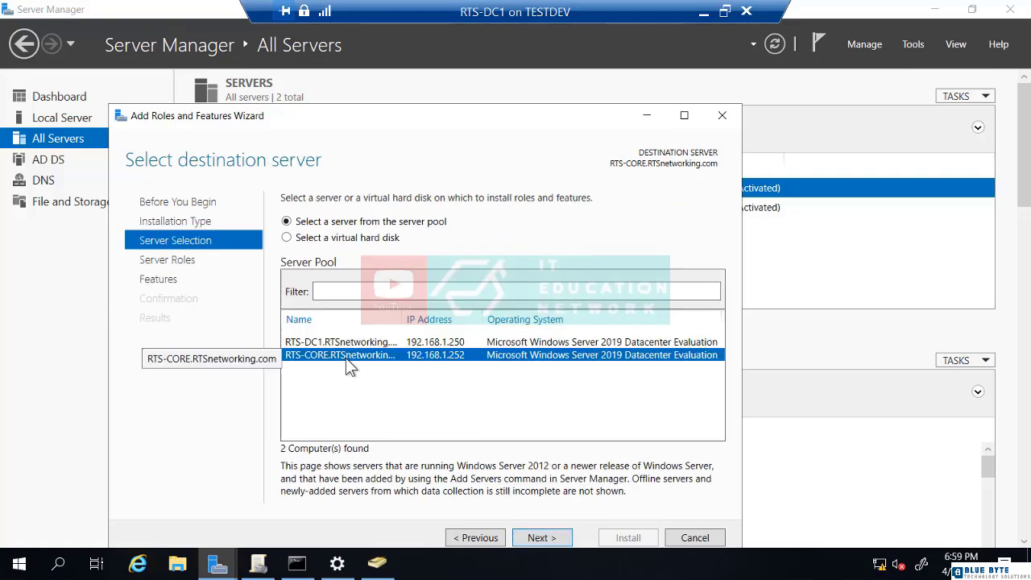
click(530, 538)
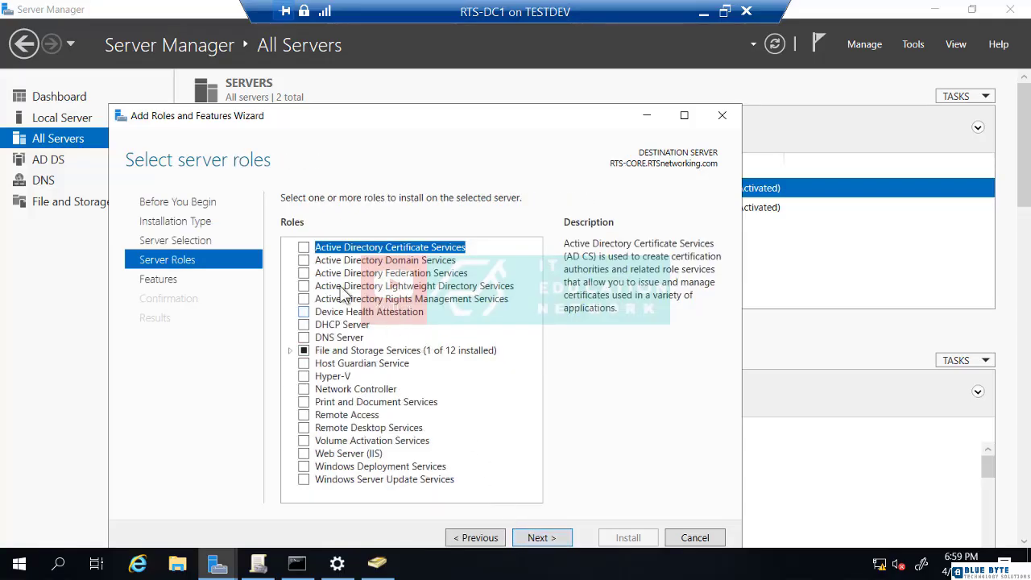
- Tick Active Directory Domain Services with its management features, plus File Server under File and iSCSI Services
click(303, 260)
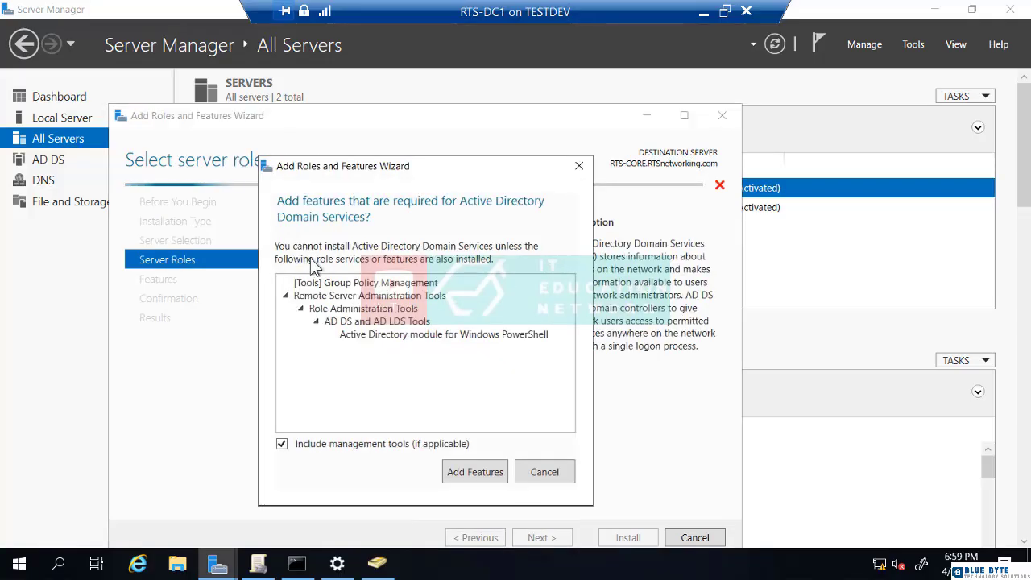
click(499, 470)
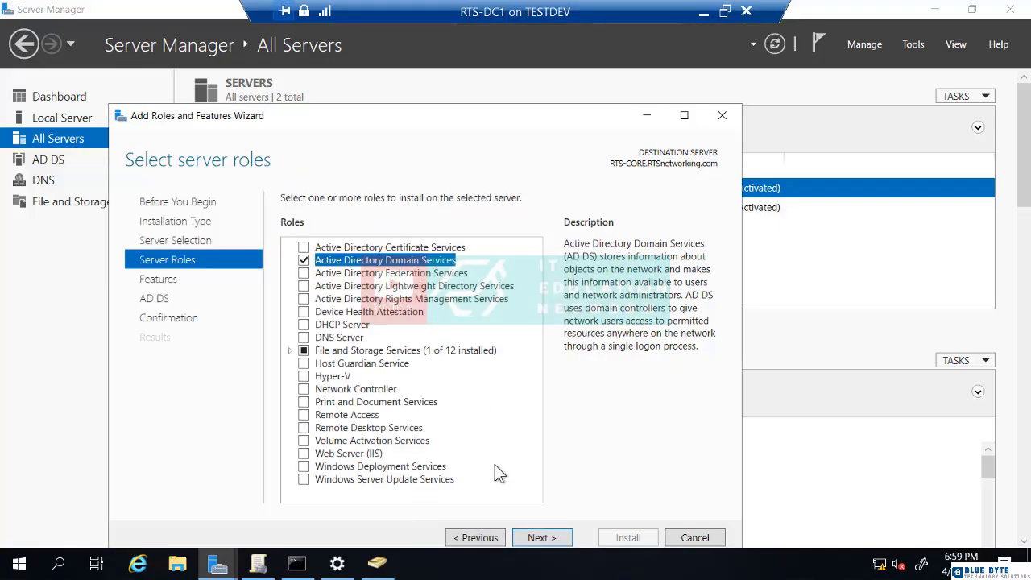
click(290, 350)
click(305, 364)
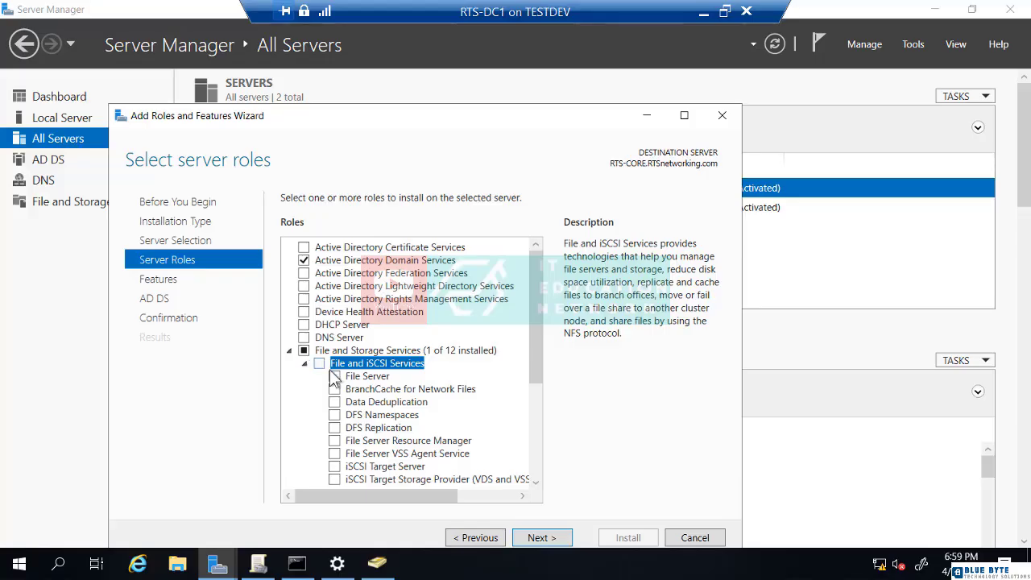
click(335, 376)
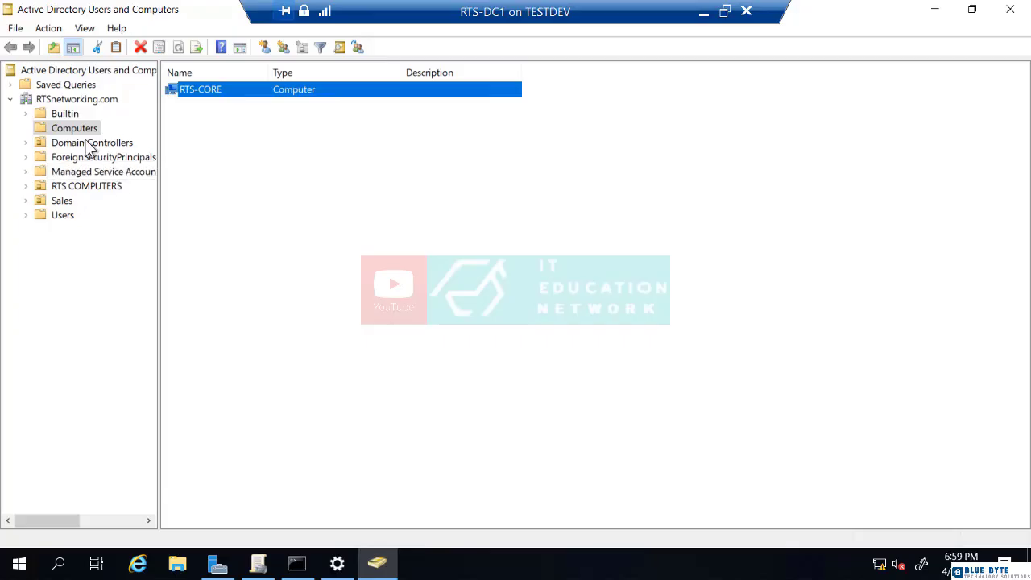
- Check RTSnetworking.com's current domain controller via Change Domain Controller, then close Active Directory Users and Computers
click(76, 99)
right_click(76, 110)
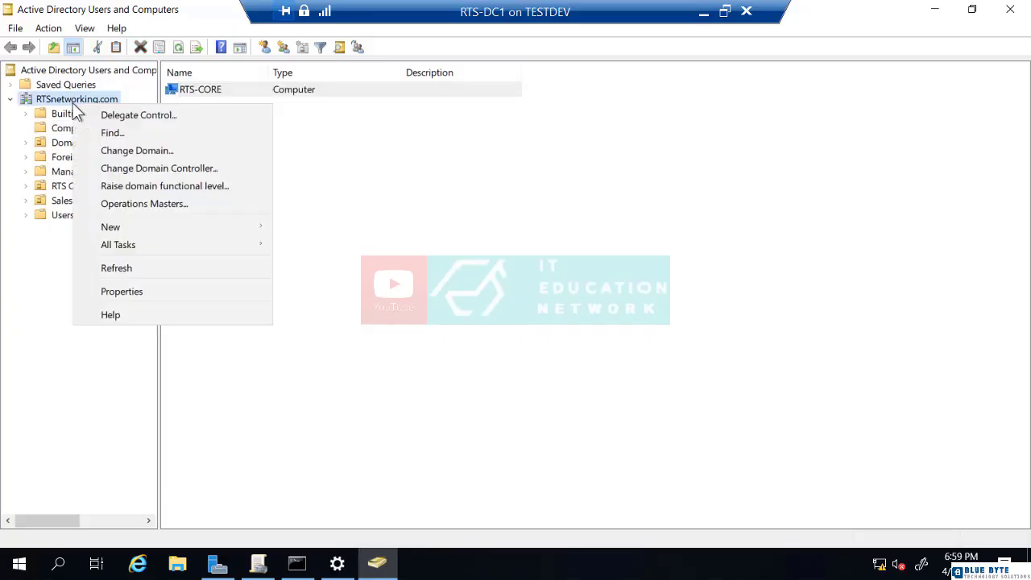
click(119, 168)
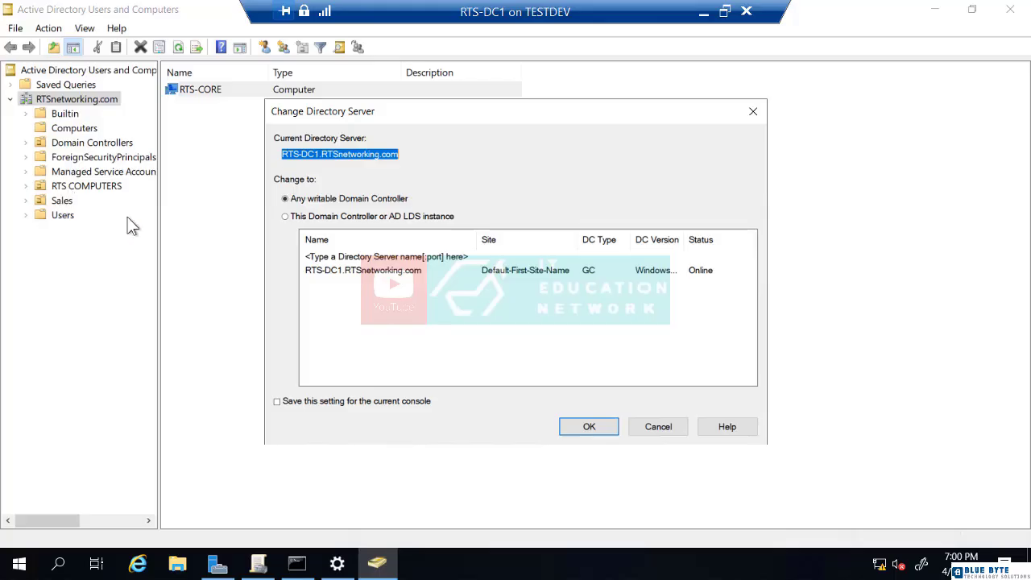
click(660, 433)
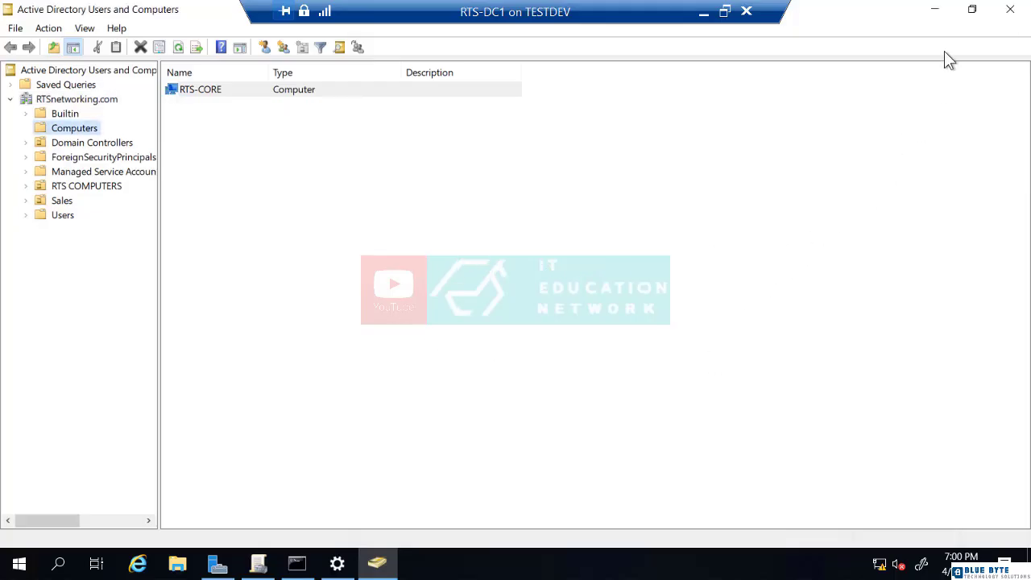
click(1008, 15)
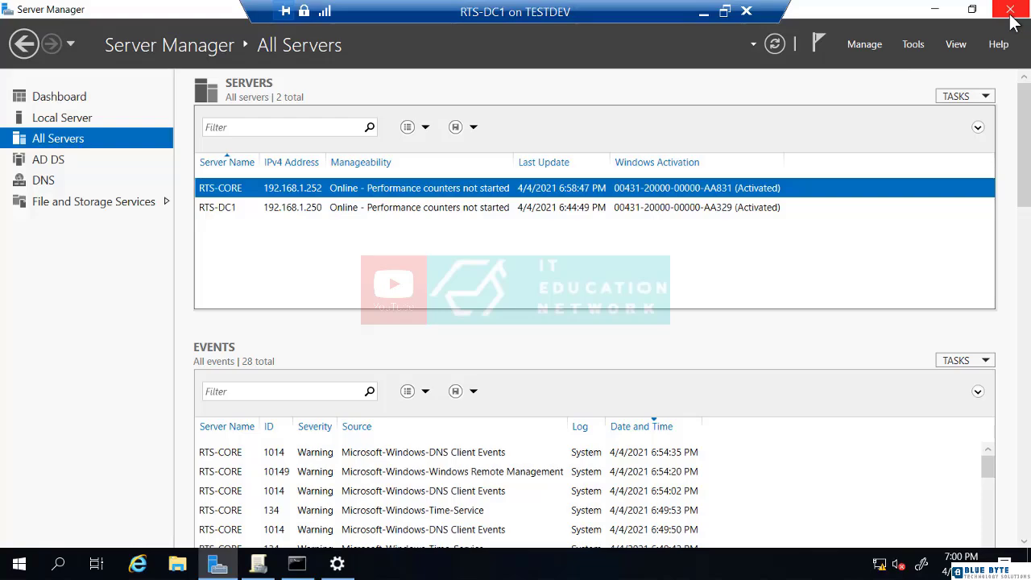
- Minimize the RTS-DC1 session and bring up the RTS-CORE virtual machine command prompt
click(705, 15)
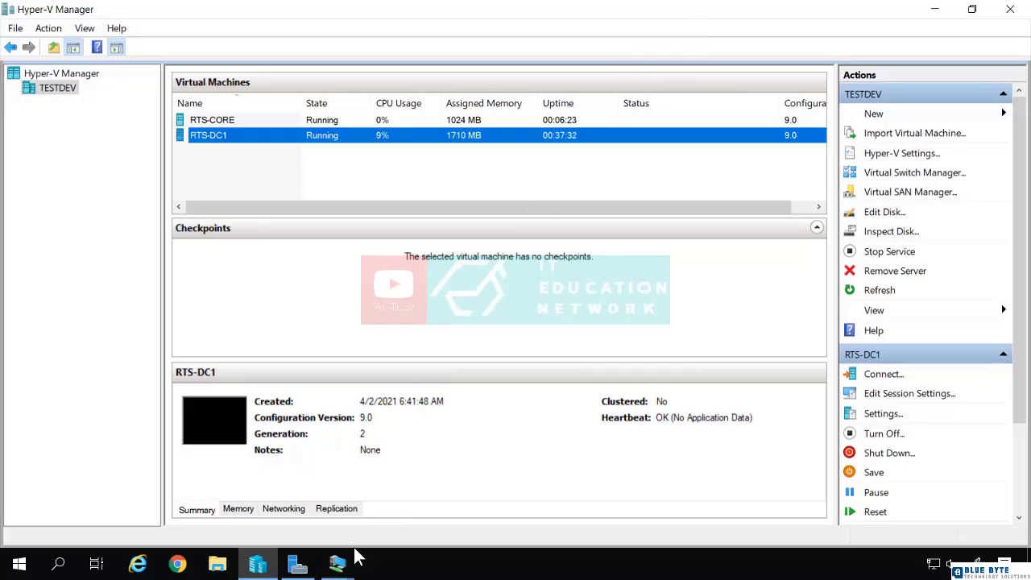
mouse_move(338, 561)
click(266, 513)
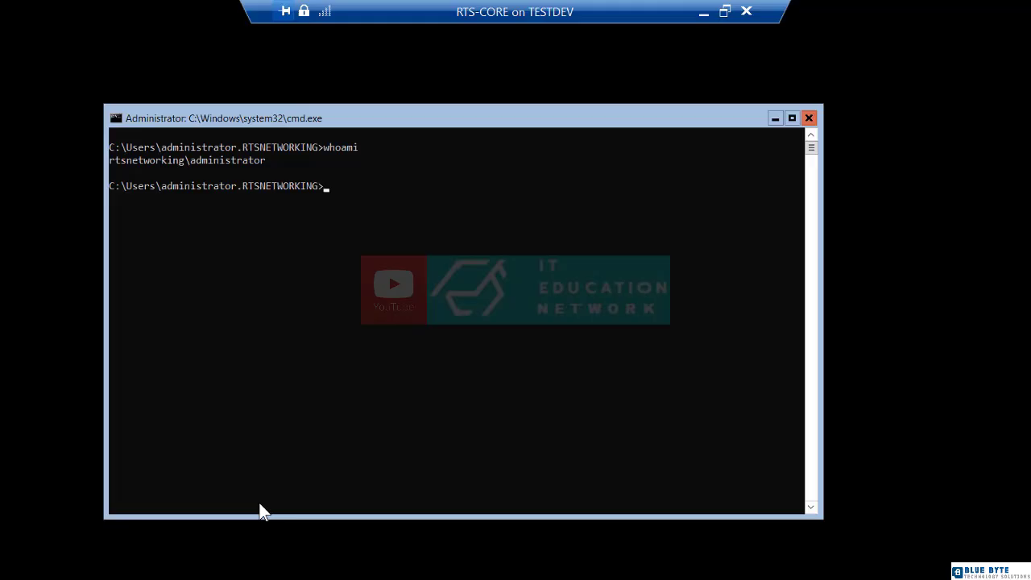
click(238, 324)
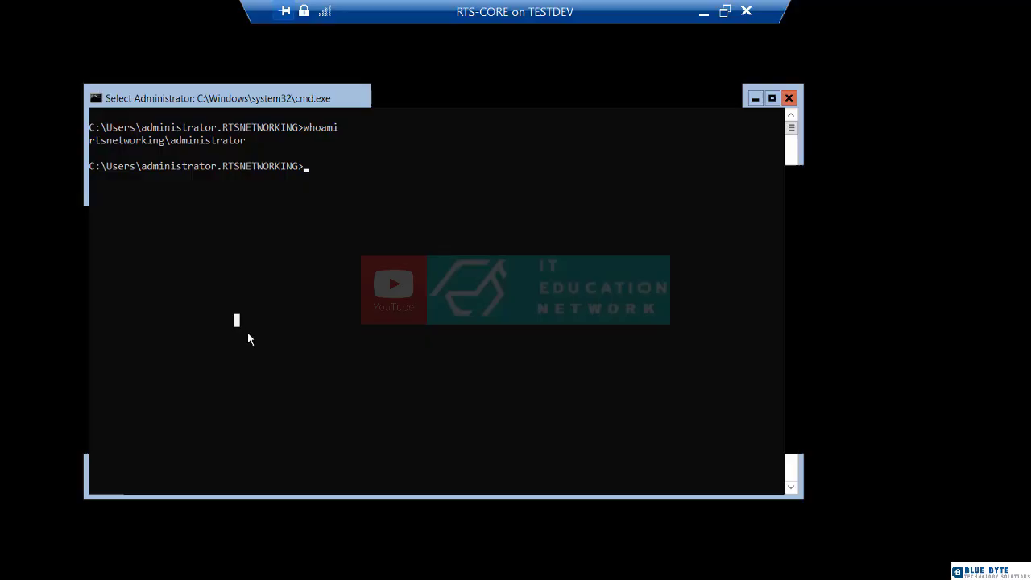
- Run sconfig, choose option 1 for domain/workgroup, and pick W for workgroup
text(sconfig)
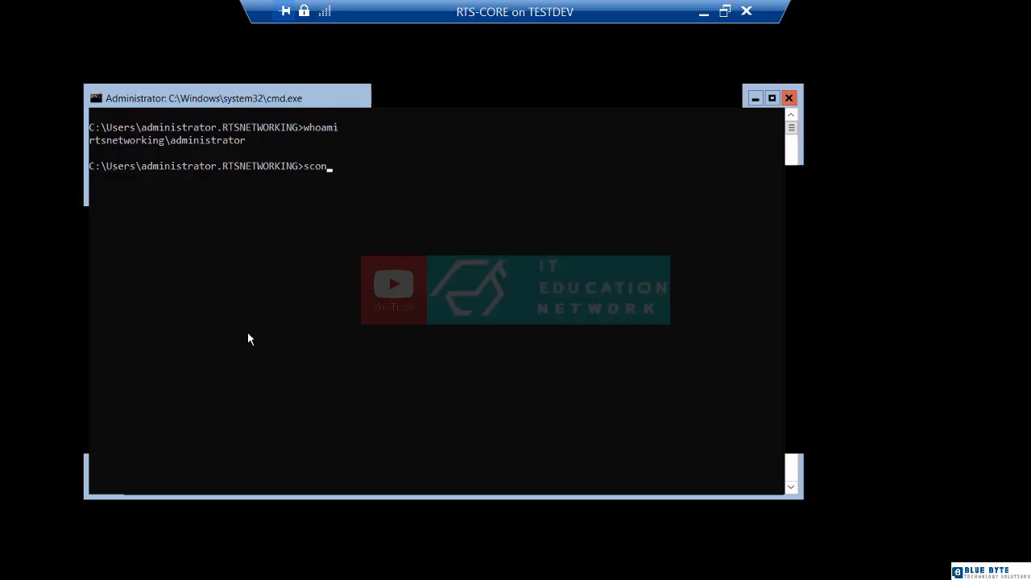
key(Return)
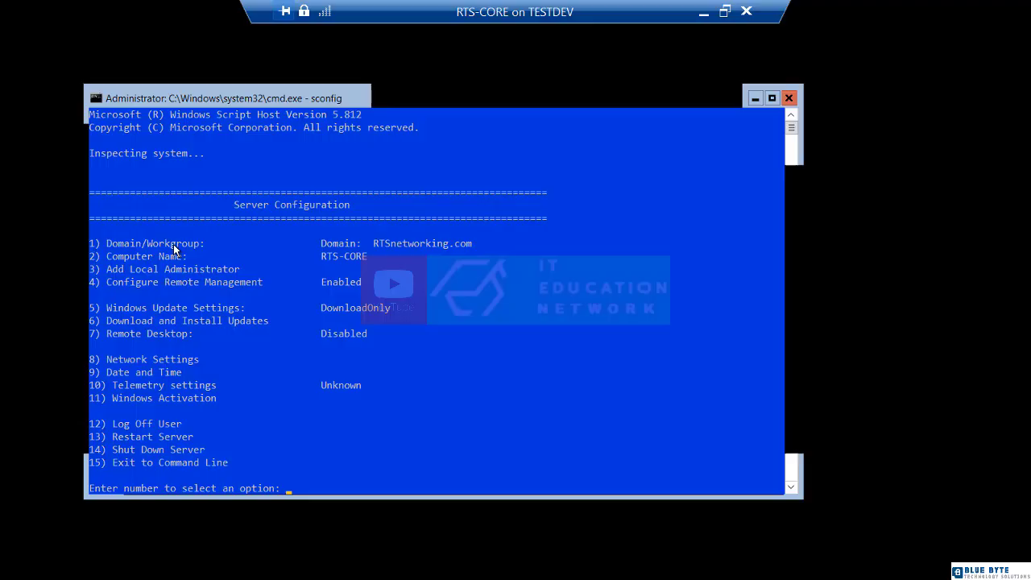
text(1)
key(Return)
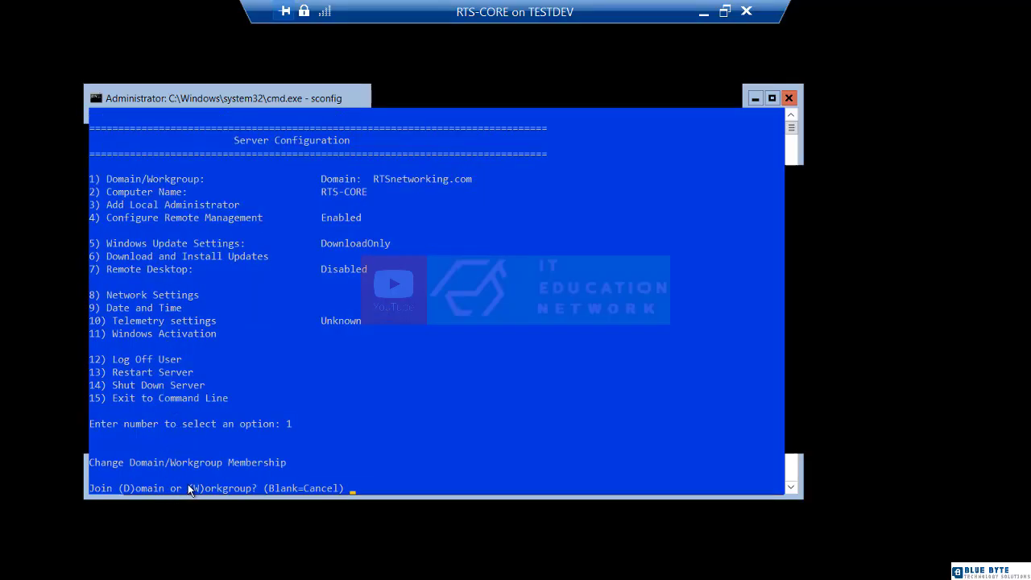
text(w)
key(Return)
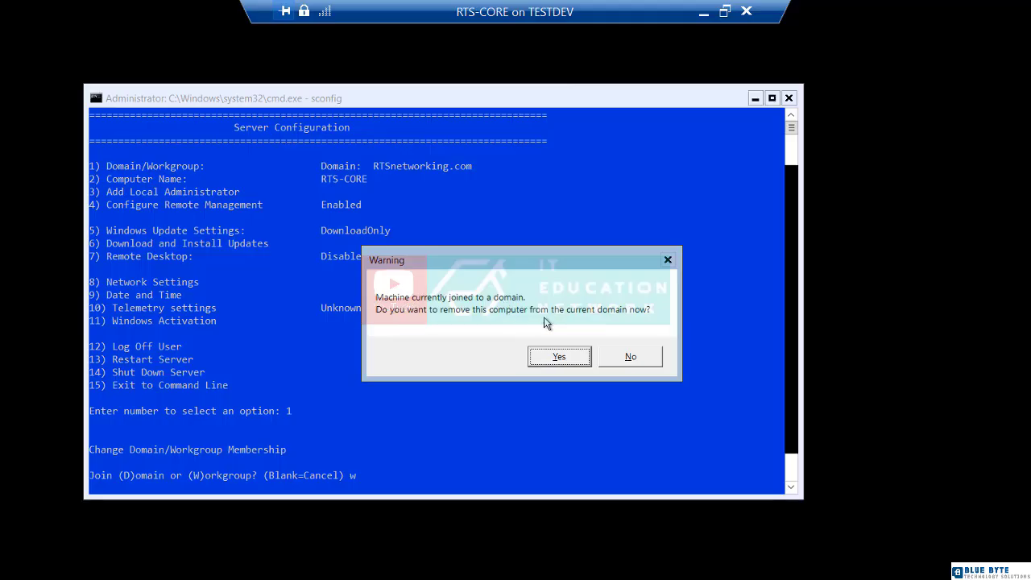
- Confirm domain removal with the rtsnetworking\administrator account and its password, then restart RTS-CORE
click(575, 363)
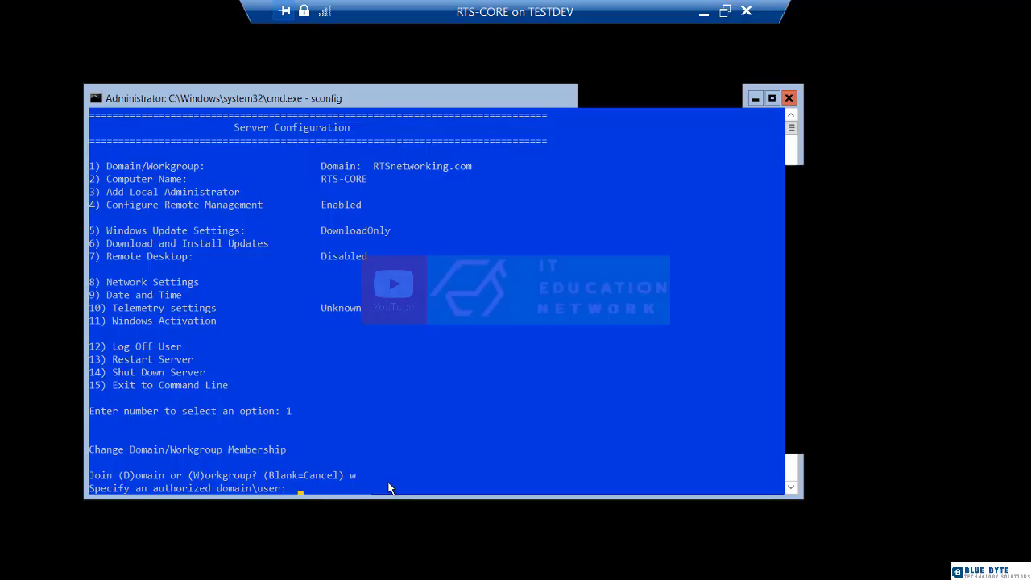
text(rtsnetworking\administrator)
key(Return)
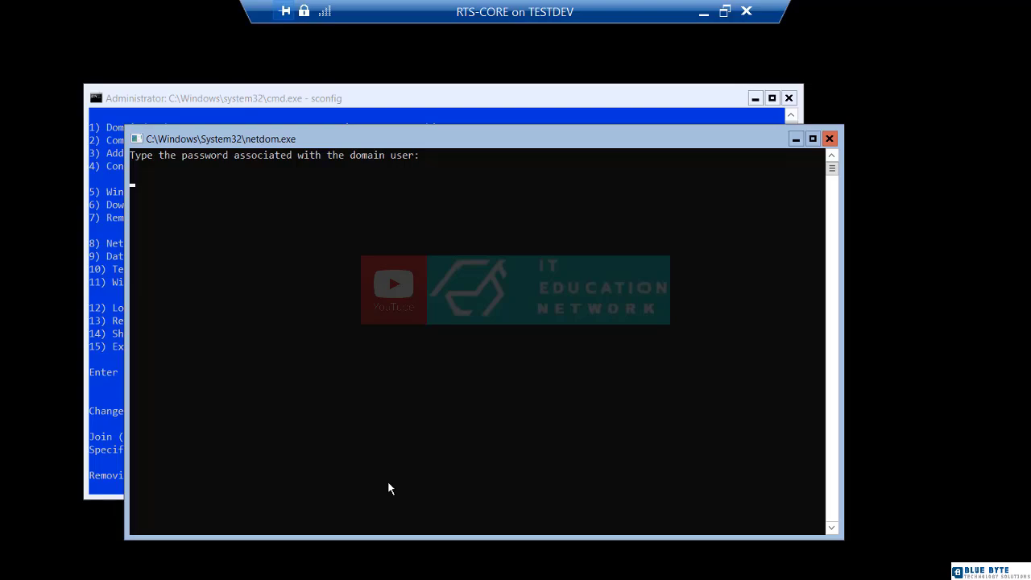
key(Return)
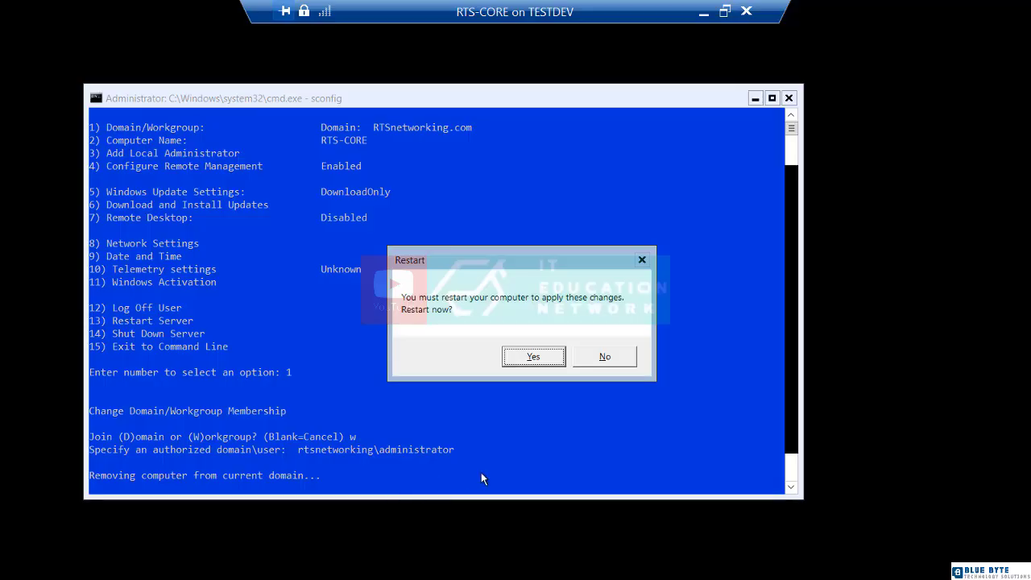
click(530, 356)
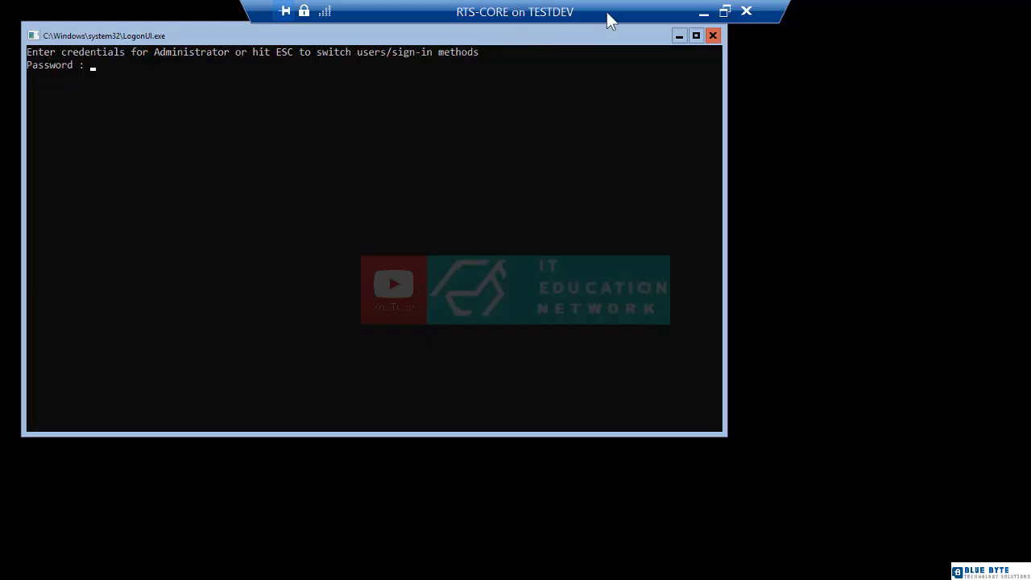
- Switch to the RTS-DC1 session and launch Active Directory Users and Computers from Tools
click(705, 12)
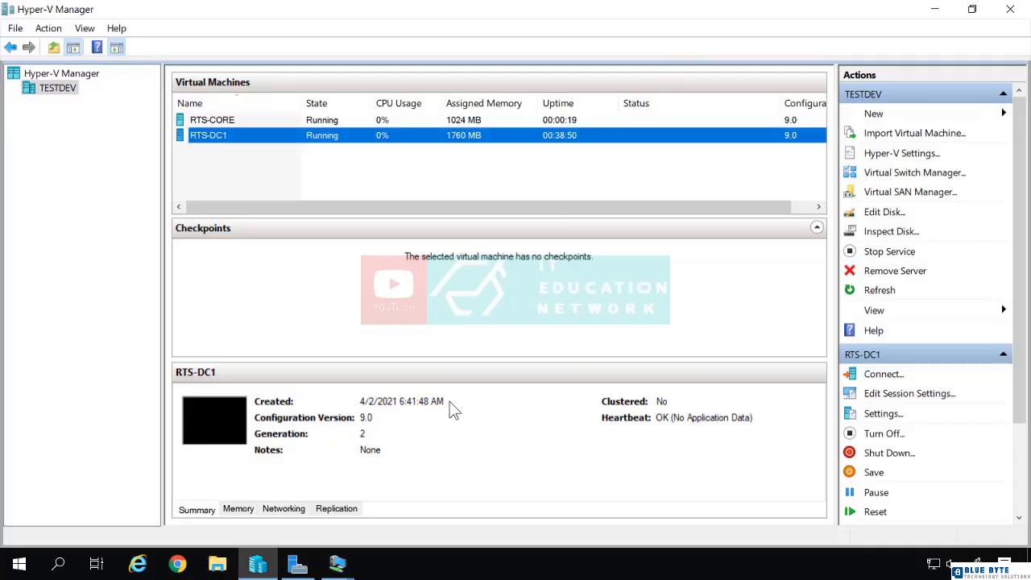
click(337, 564)
click(419, 506)
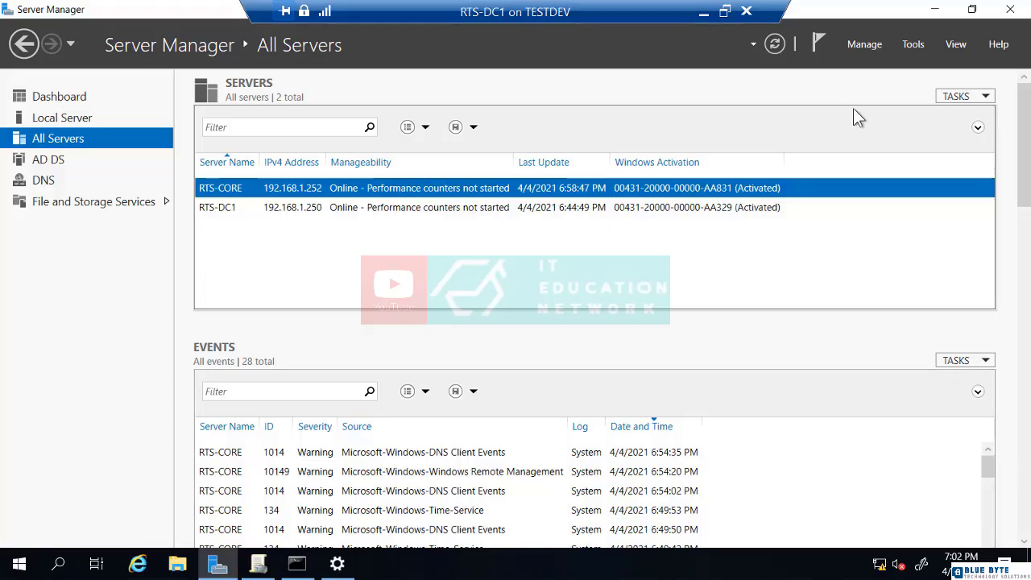
click(916, 48)
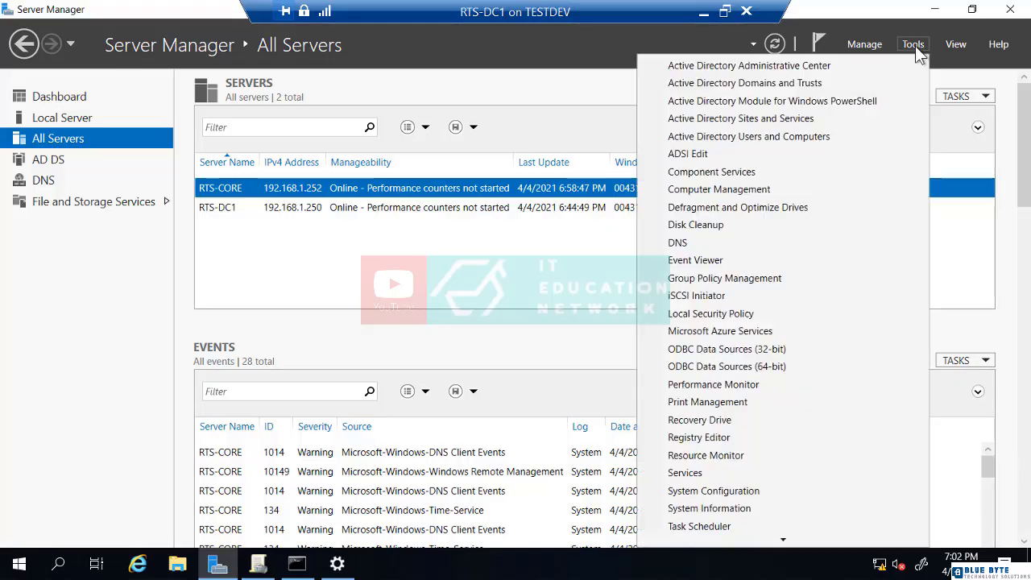
click(818, 140)
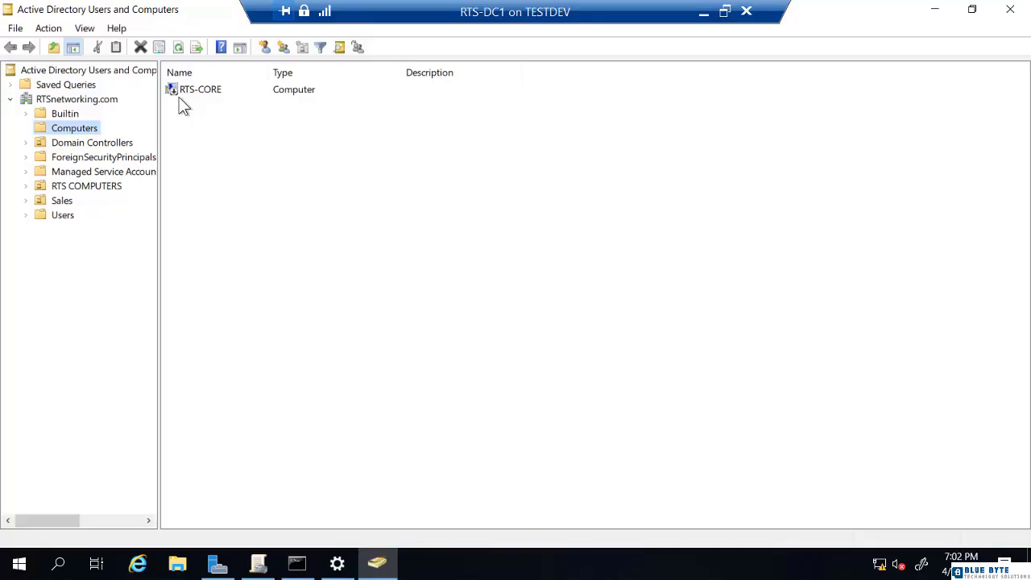
- Delete the RTS-CORE computer account and its contained objects, then return to Server Manager
right_click(187, 88)
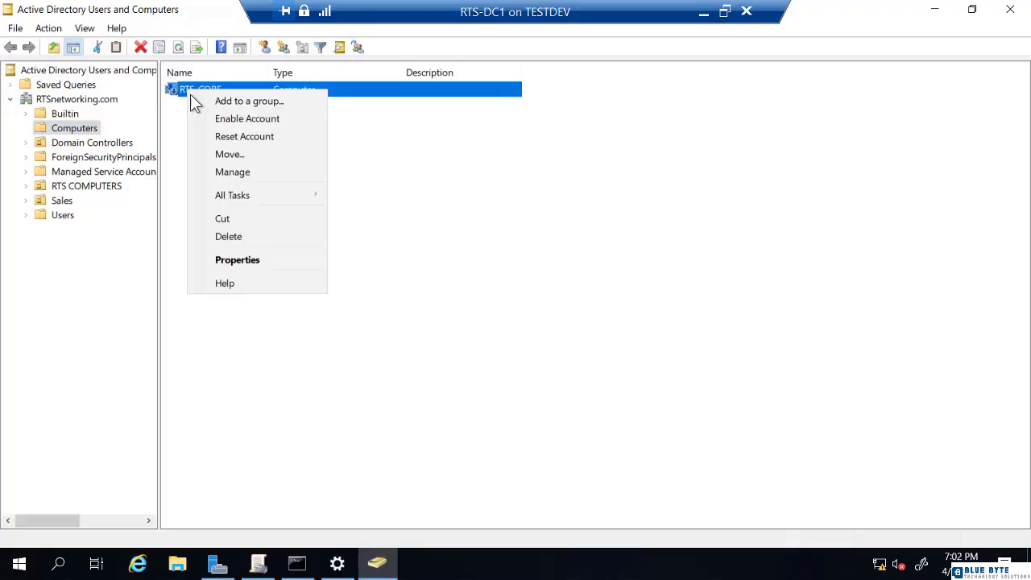
click(228, 238)
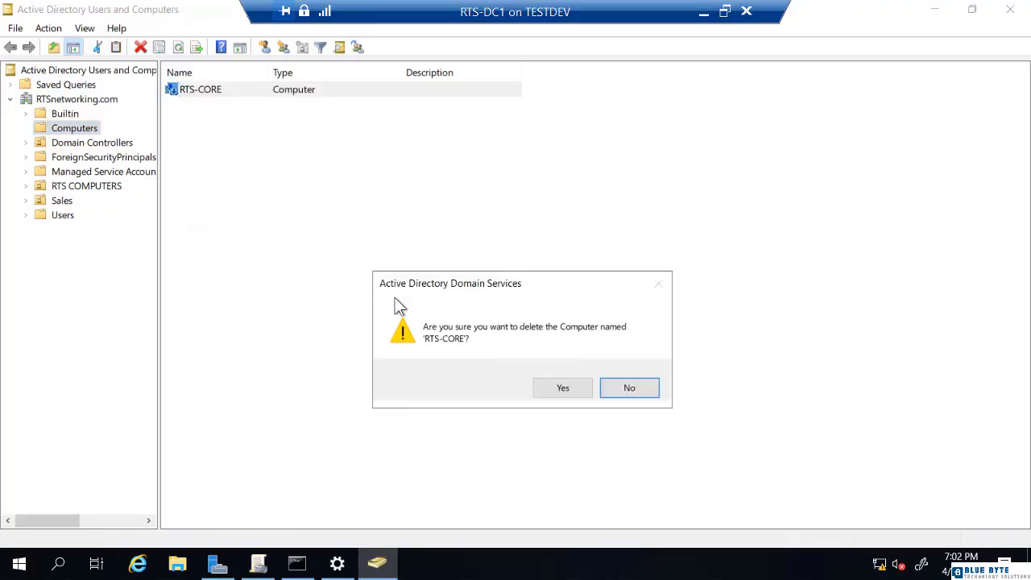
click(563, 388)
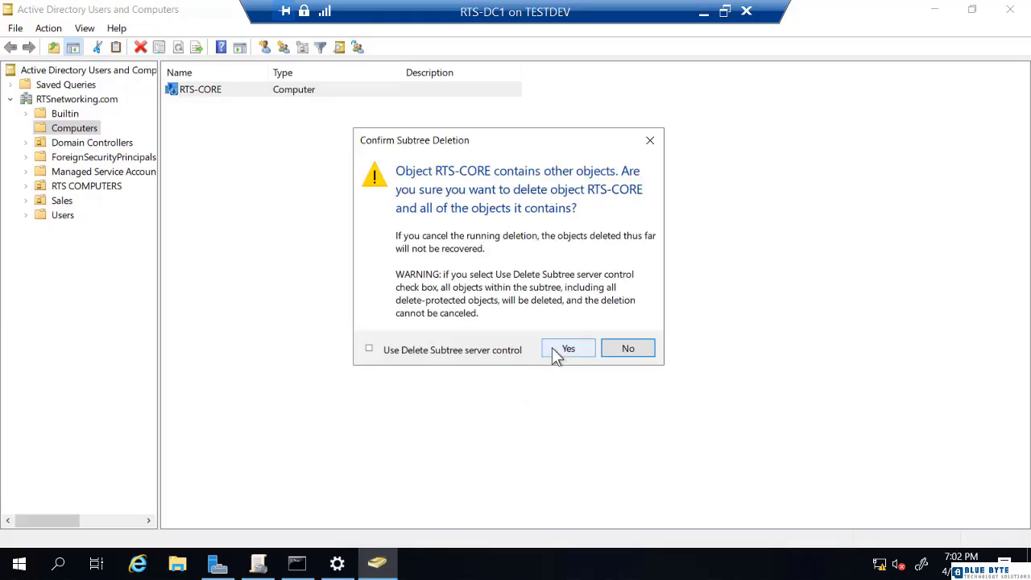
click(568, 349)
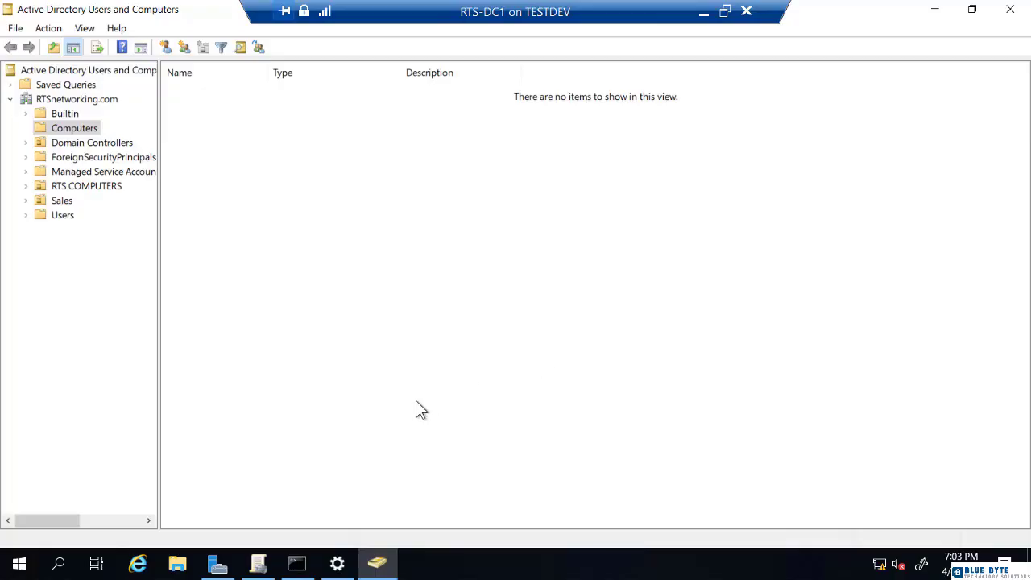
click(218, 563)
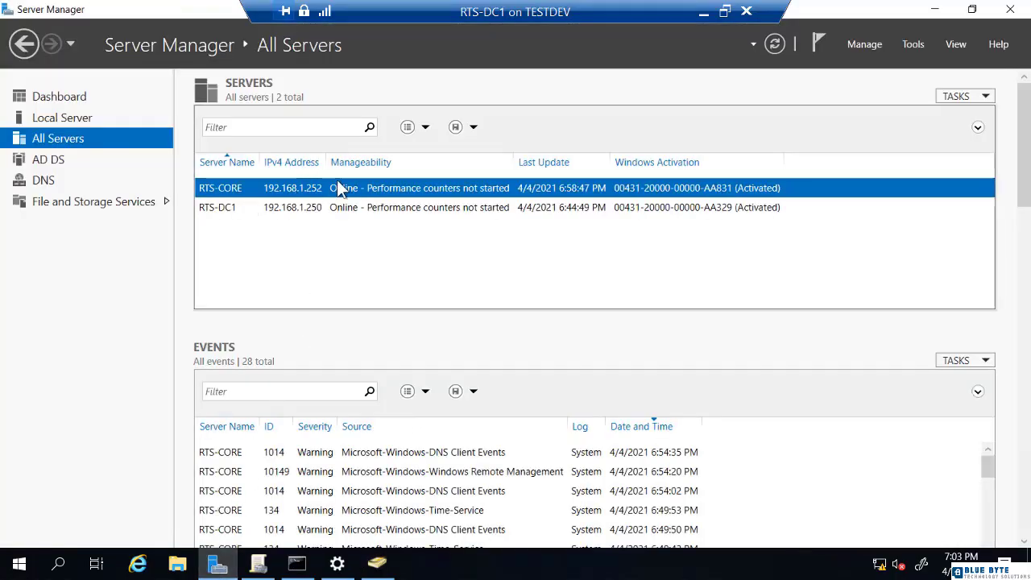
- Remove RTS-CORE from All Servers, dismiss the refresh-failed warning, and minimize the RTS-DC1 window
click(775, 44)
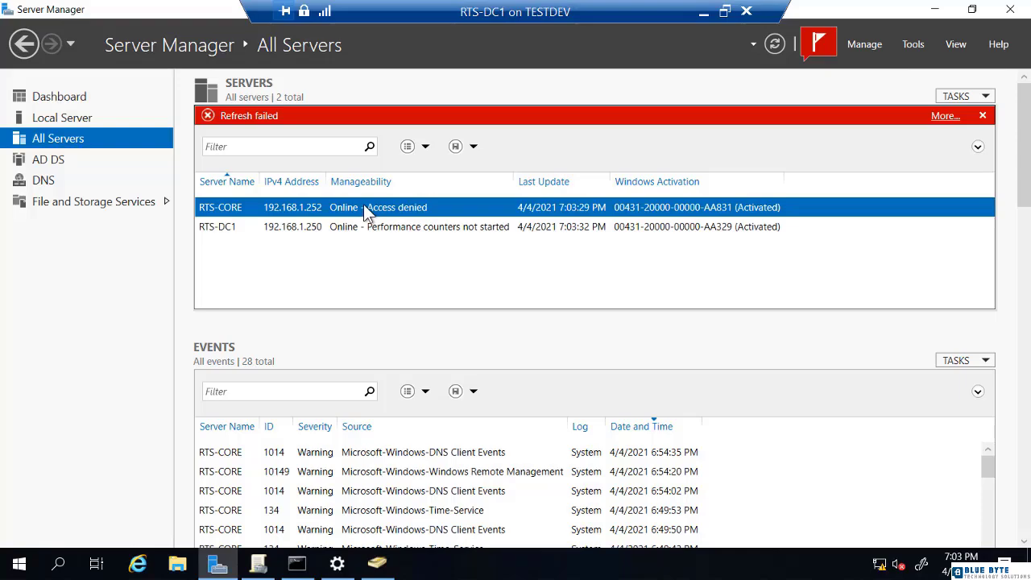
right_click(309, 204)
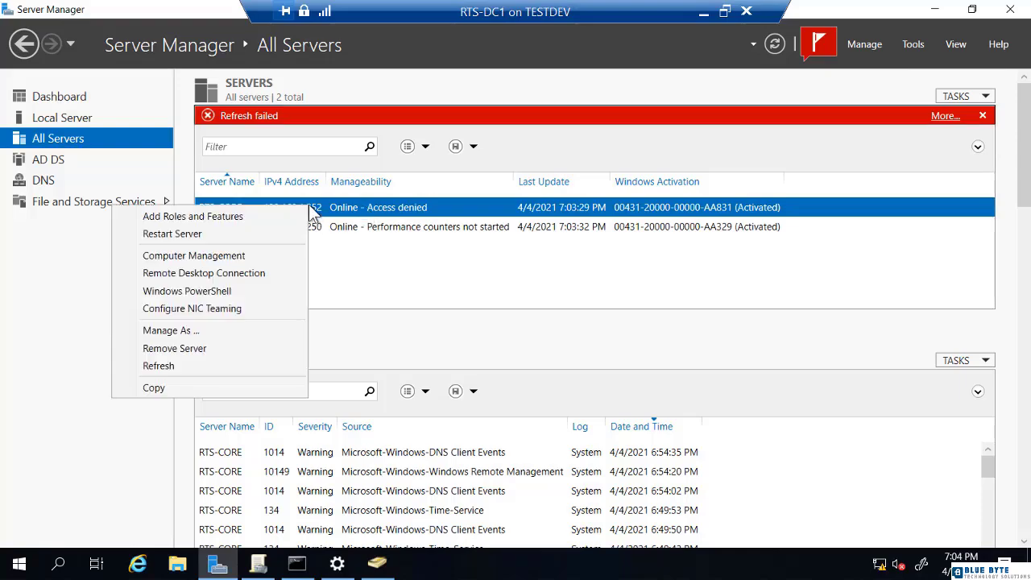
click(226, 350)
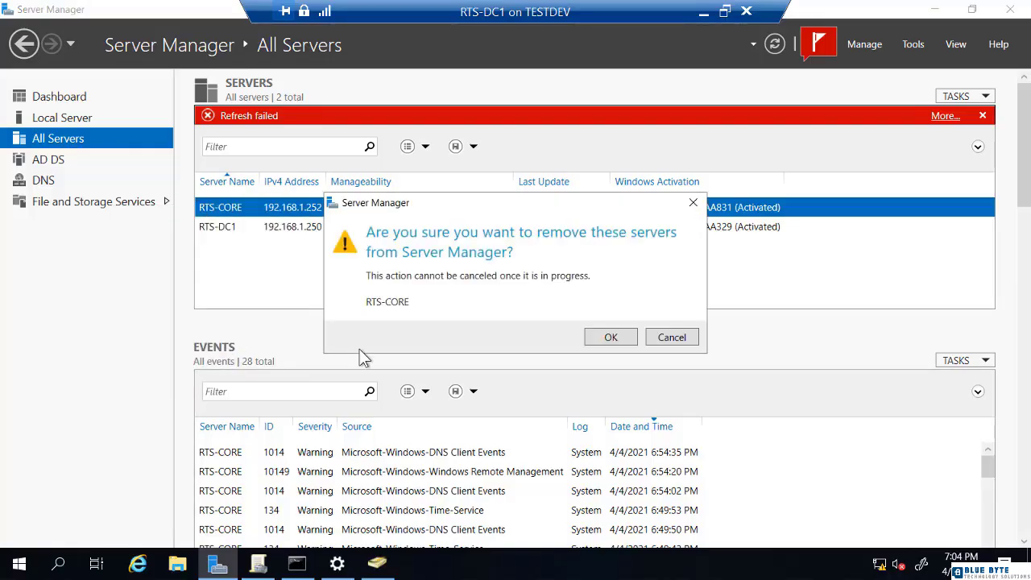
click(611, 338)
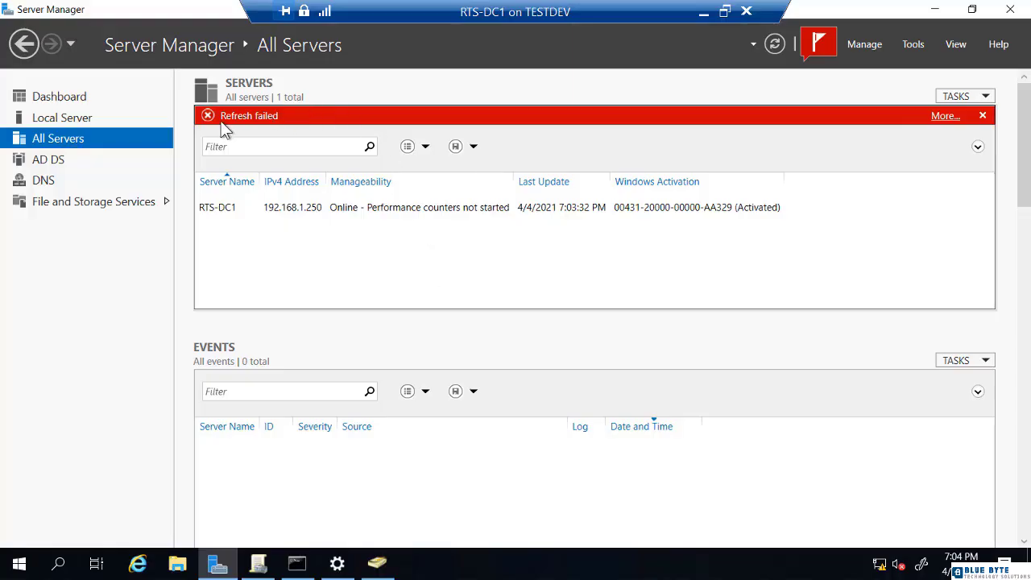
click(985, 117)
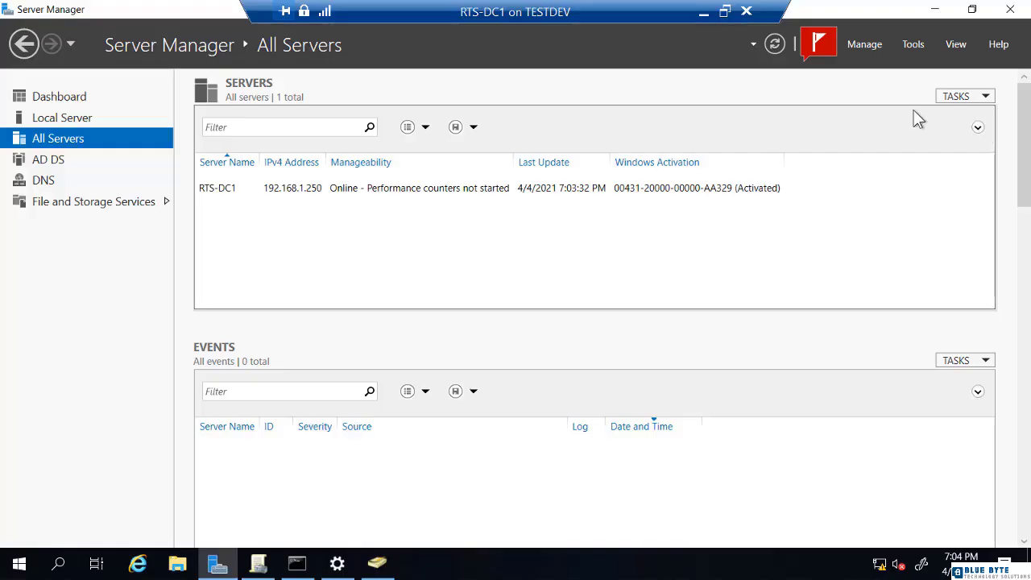
click(704, 11)
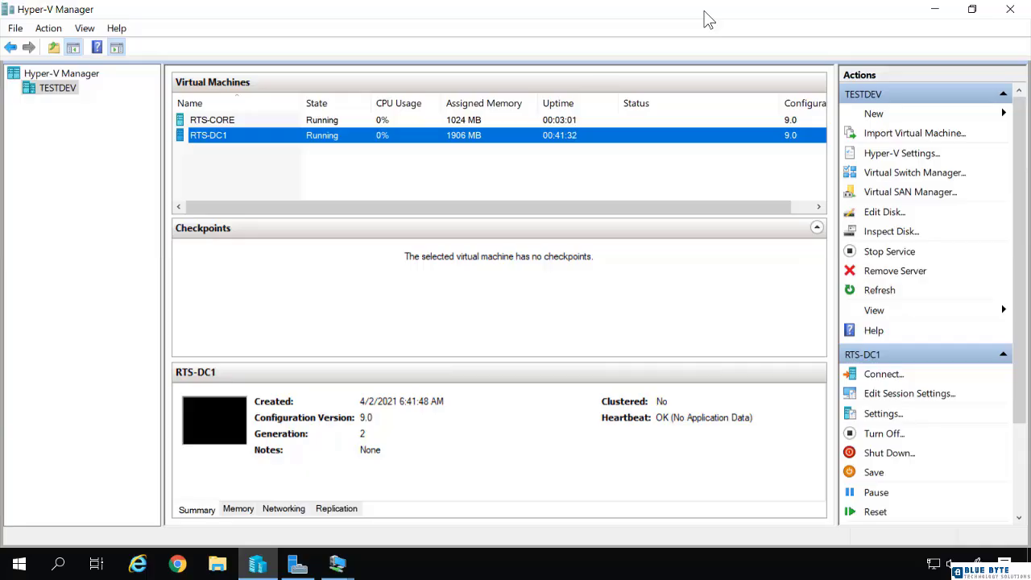
- Turn off and delete the RTS-CORE virtual machine, then bring the RTS-DC1 session back
right_click(232, 120)
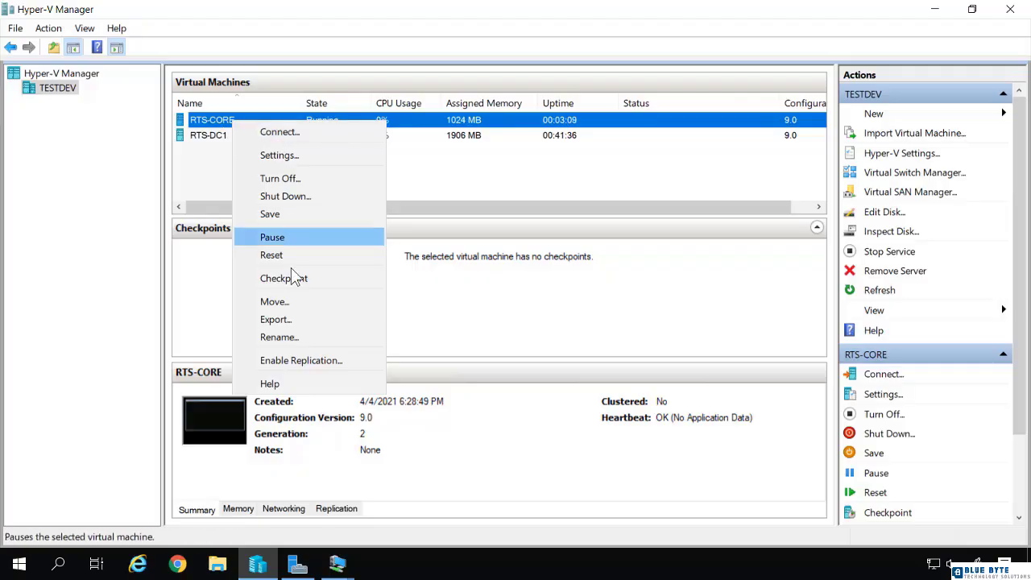
click(282, 178)
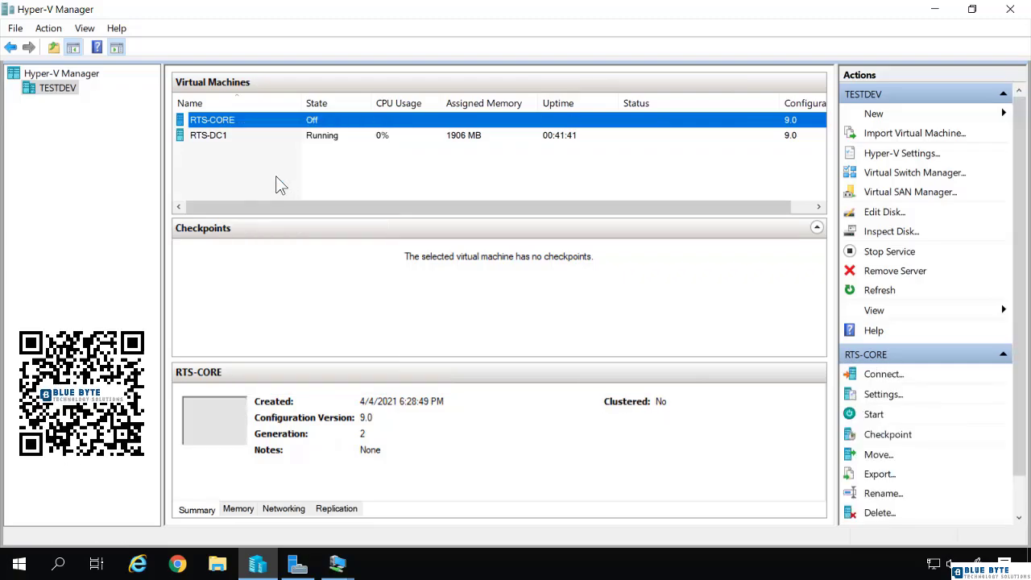
right_click(250, 120)
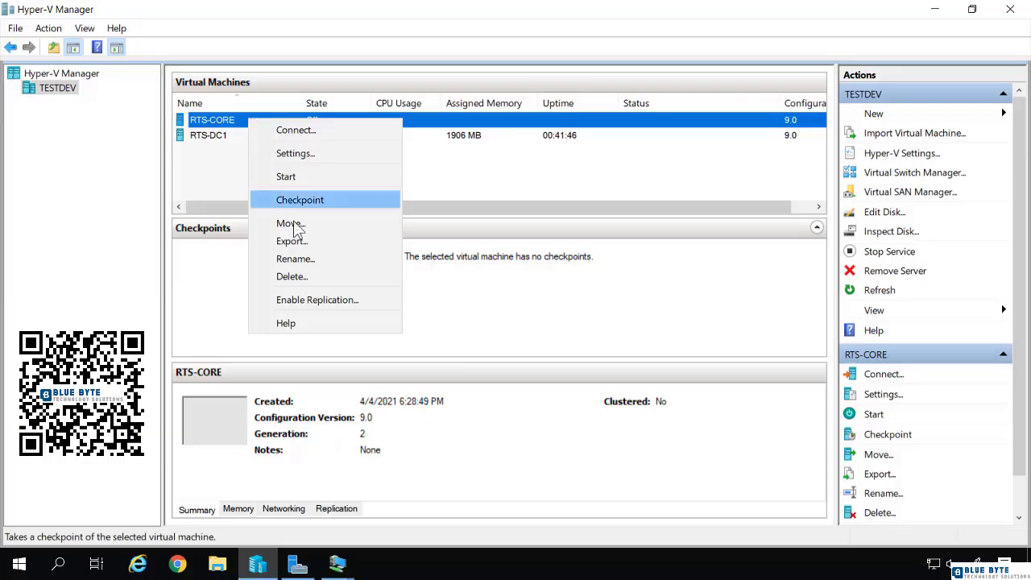
click(296, 277)
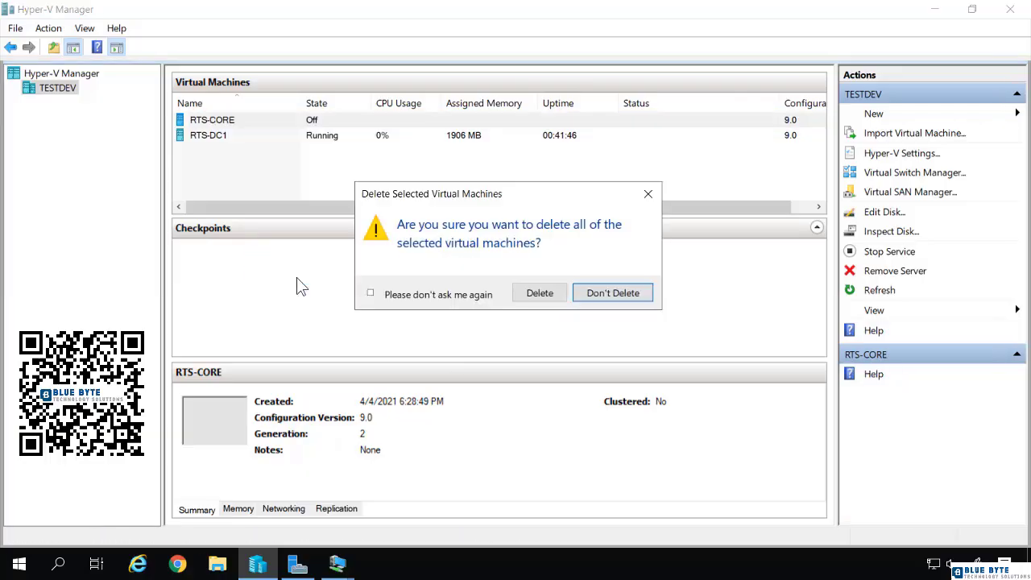
click(553, 298)
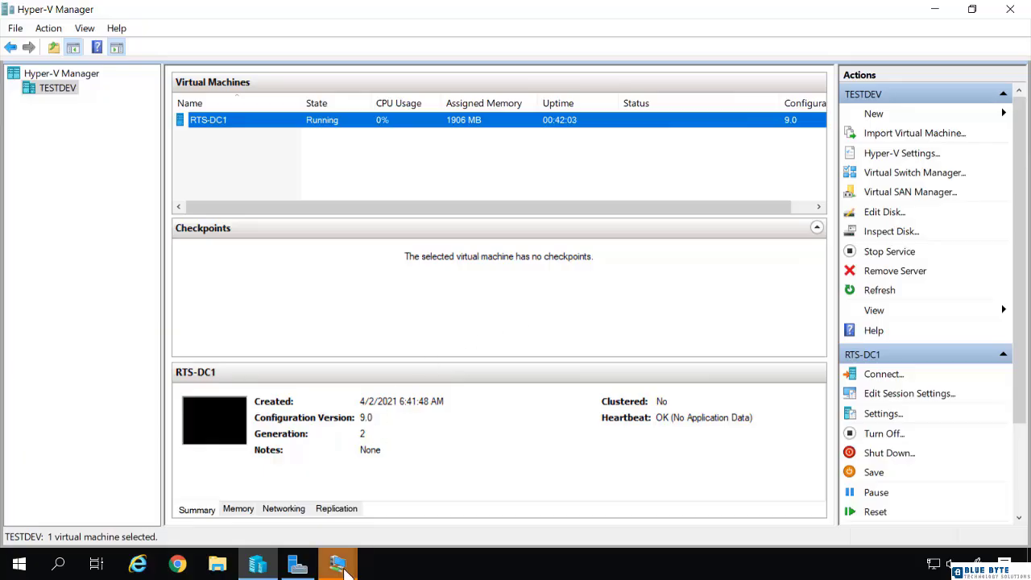
click(341, 567)
click(390, 510)
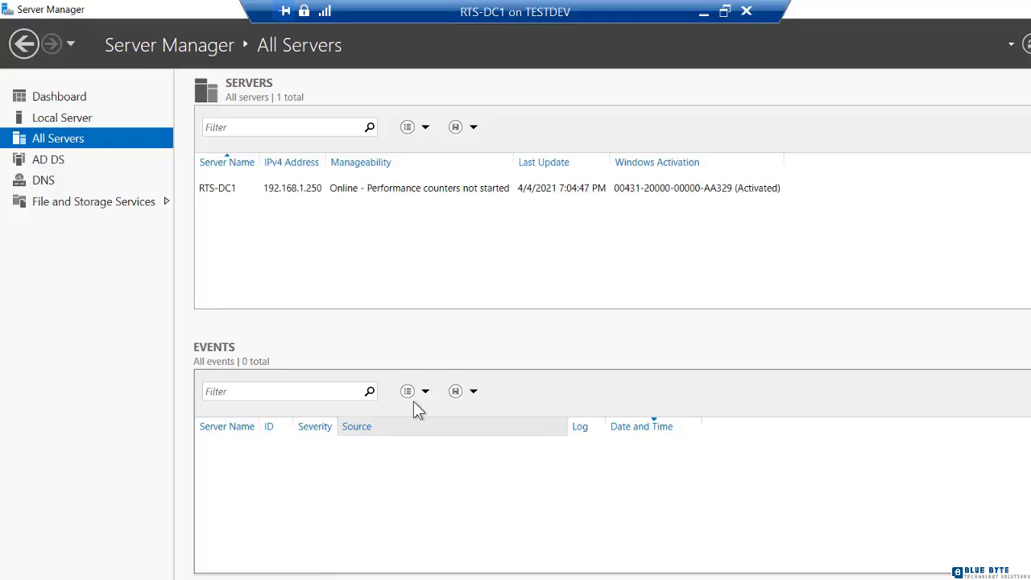
- Hide RTS-DC1 and exit the orphaned RTS-CORE connection window reporting the VM was deleted
click(704, 12)
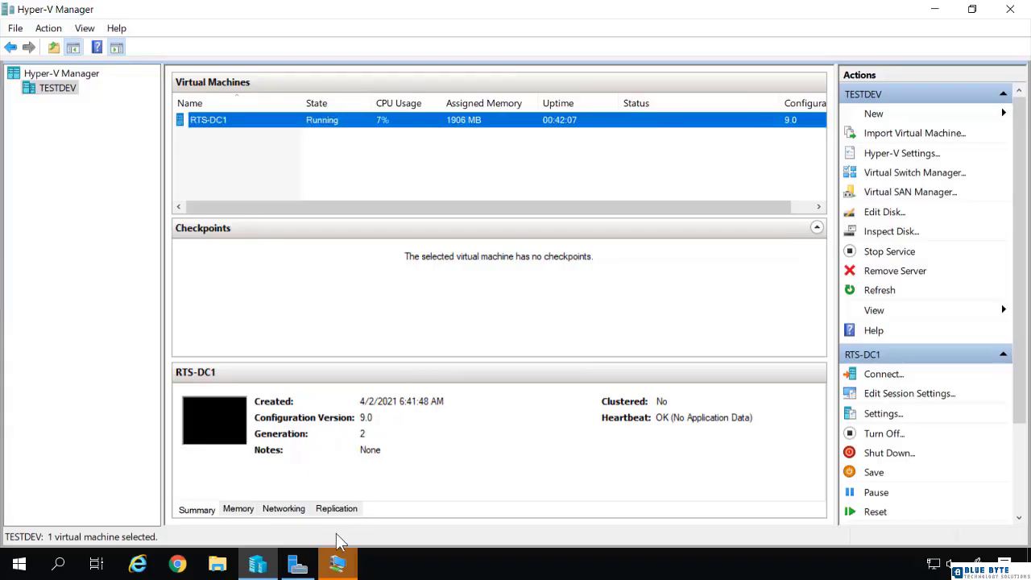
mouse_move(337, 566)
click(260, 512)
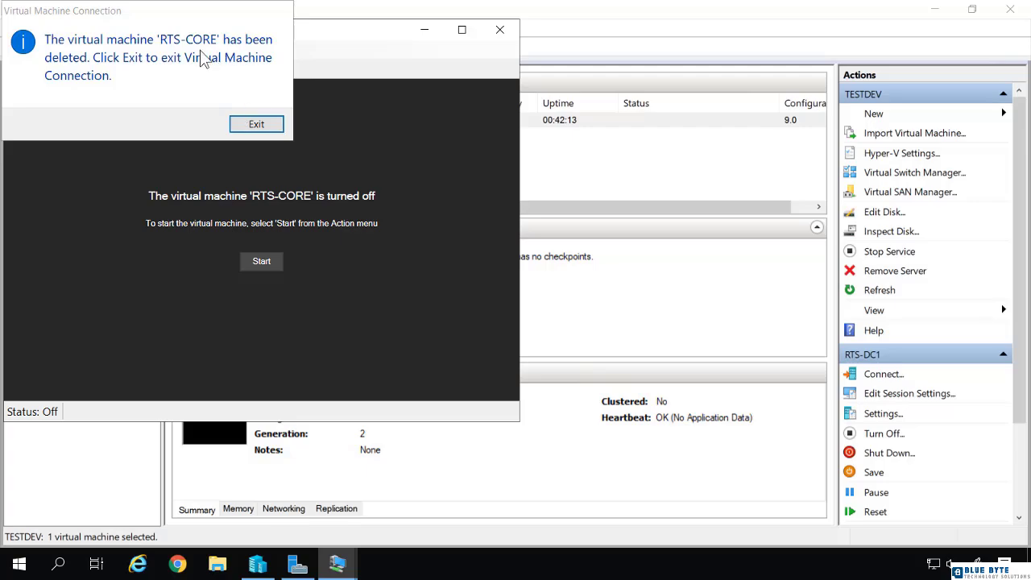
click(254, 123)
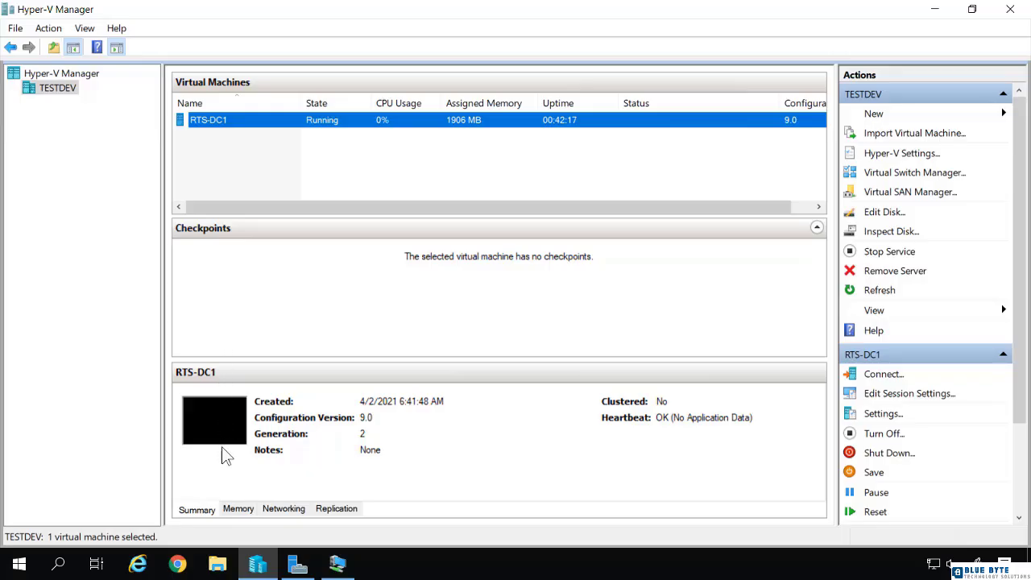
- Browse to C:\Users\Public\Documents\Hyper-V\Virtual hard disks in File Explorer
click(220, 565)
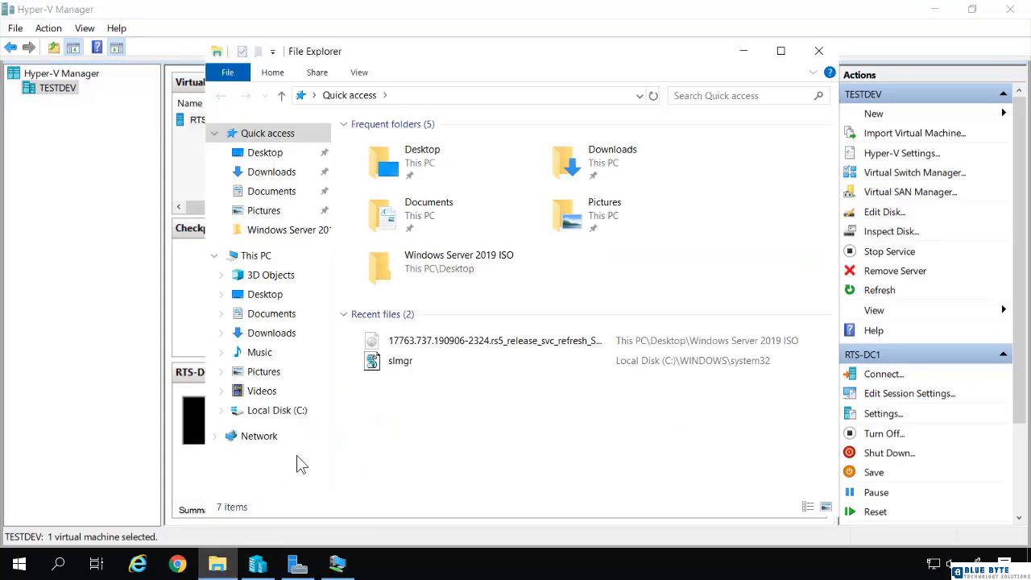
click(262, 415)
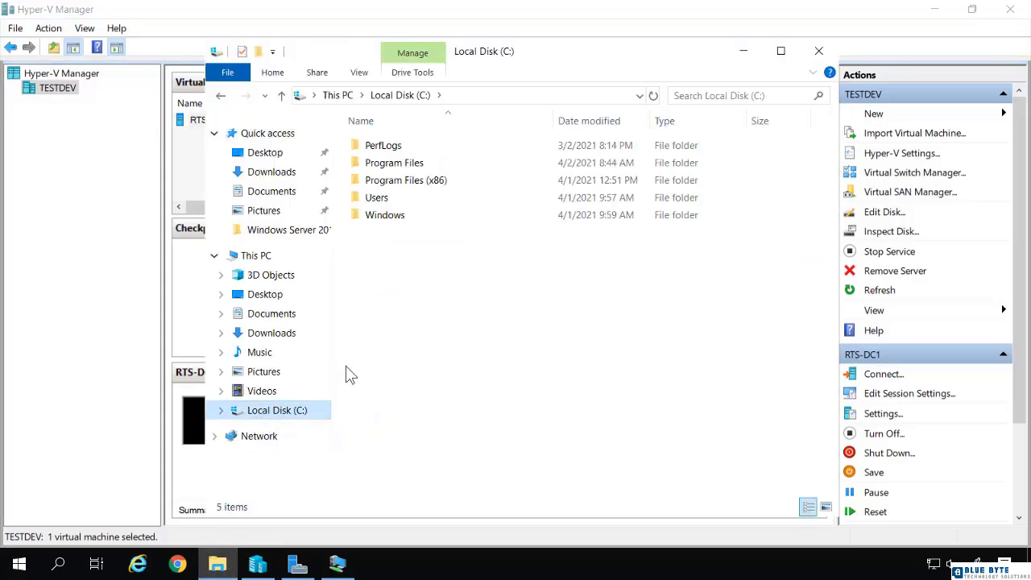
double_click(367, 201)
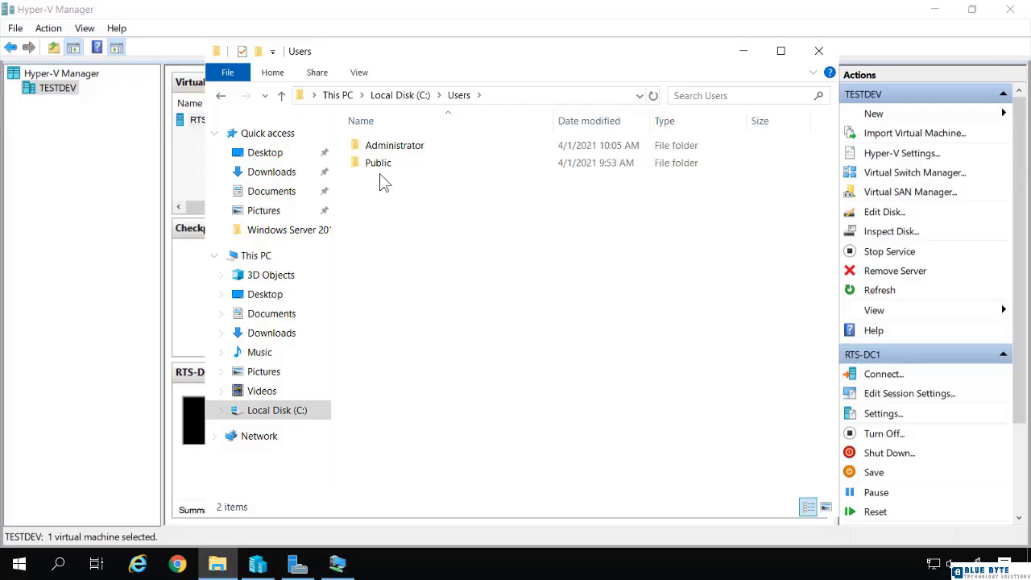
double_click(383, 168)
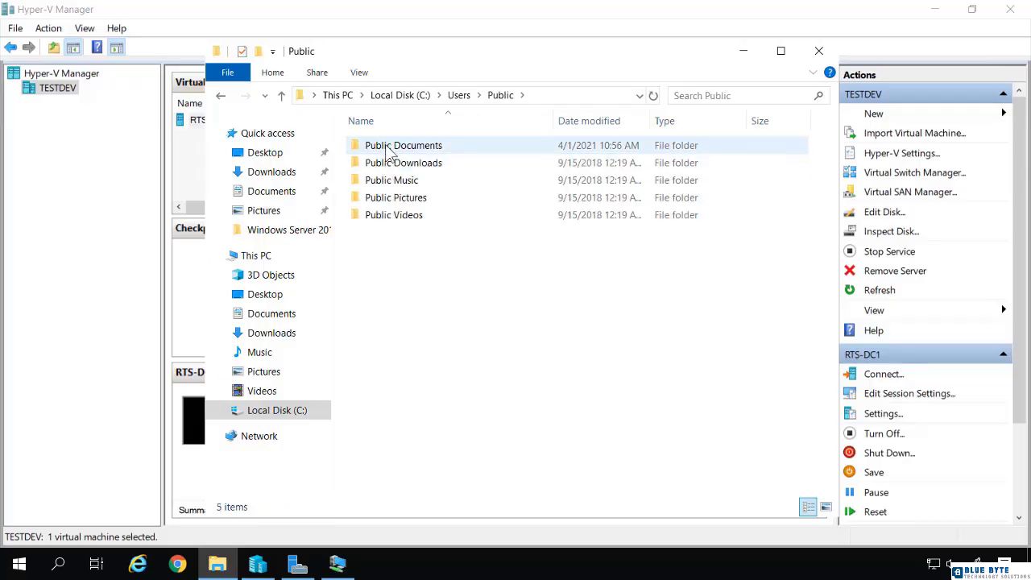
click(392, 153)
click(380, 147)
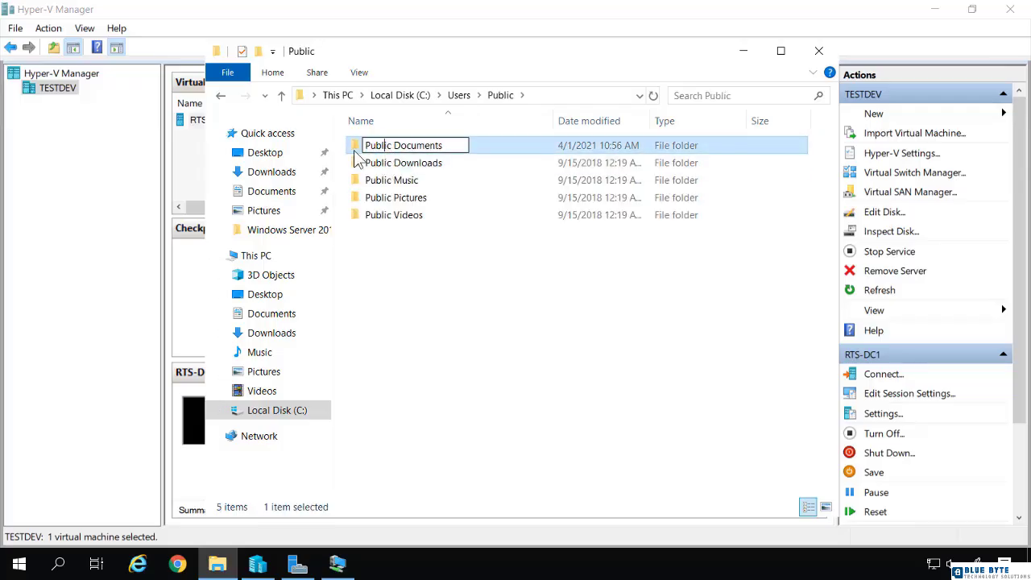
double_click(356, 148)
click(368, 150)
double_click(367, 147)
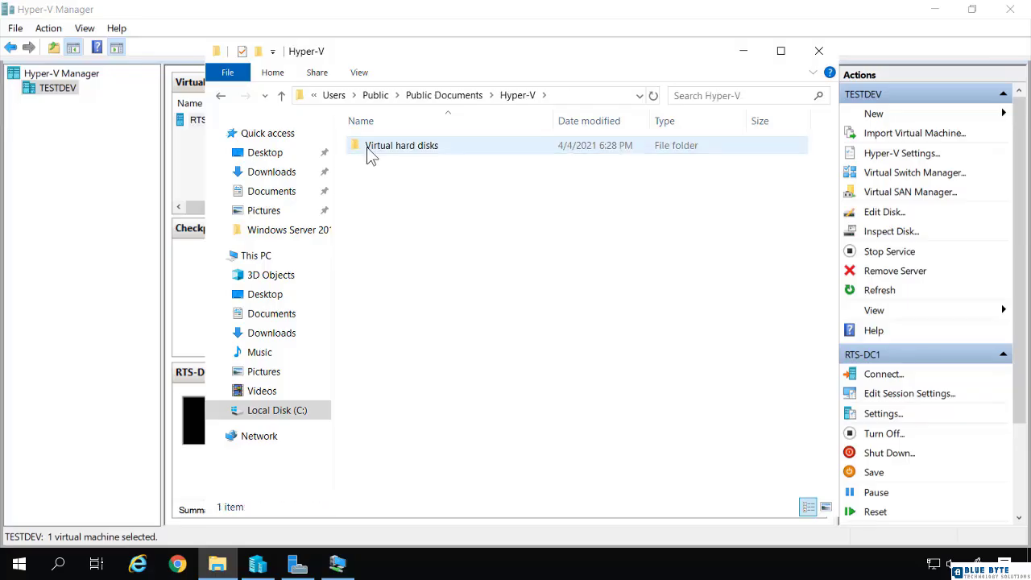
double_click(367, 147)
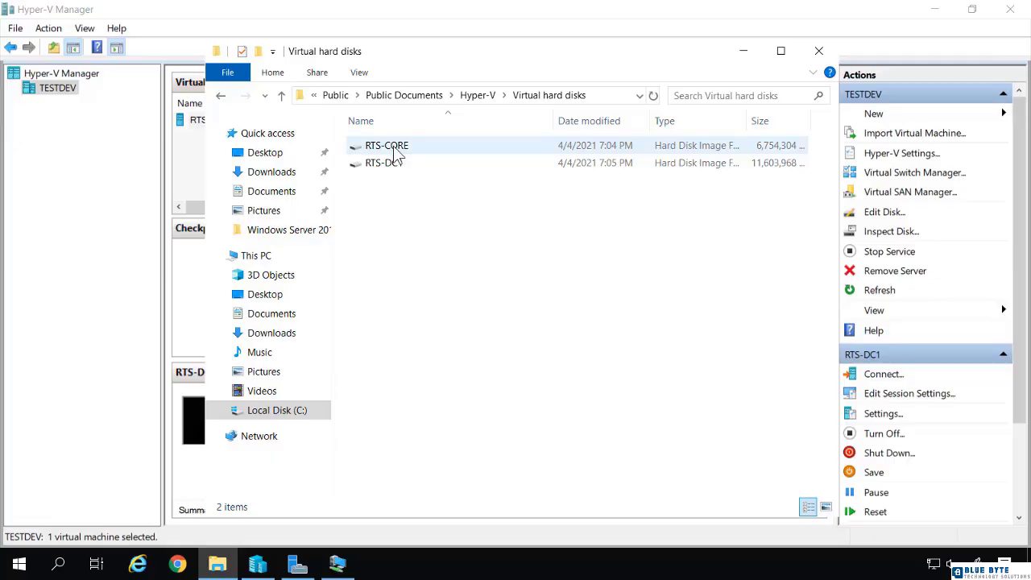
- Delete the RTS-CORE disk image file, check the folder path, and close File Explorer
click(393, 146)
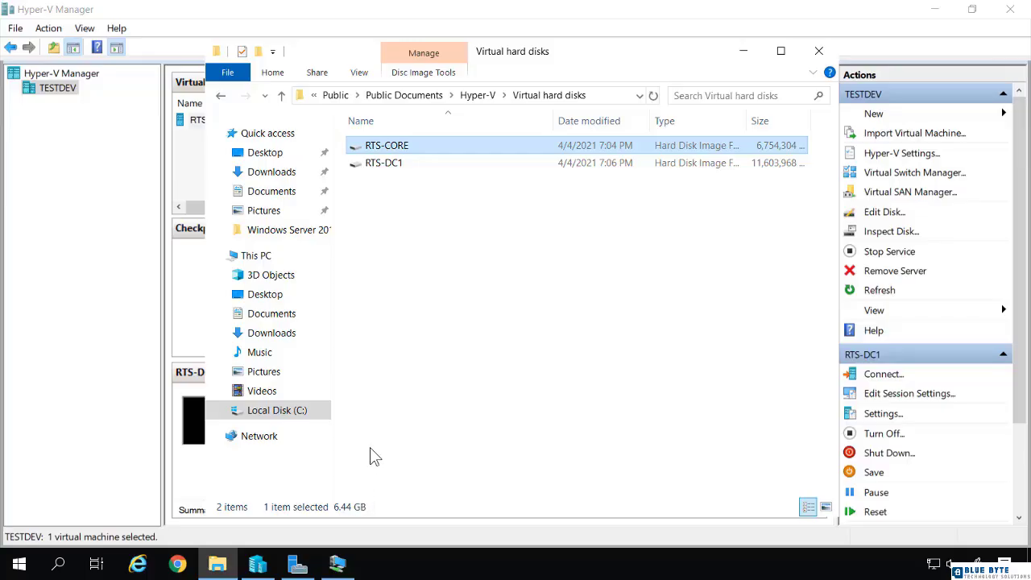
right_click(392, 147)
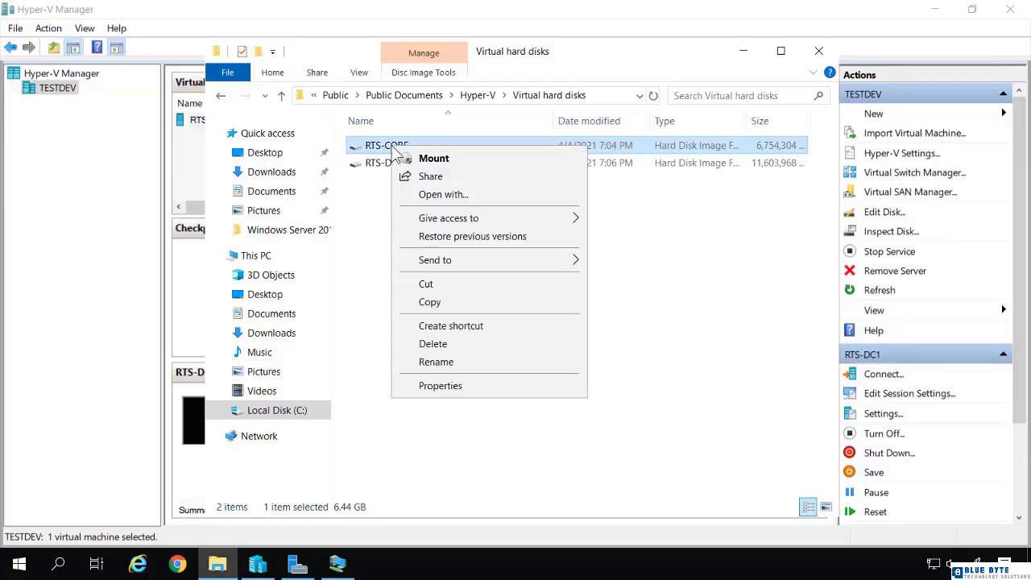
click(425, 344)
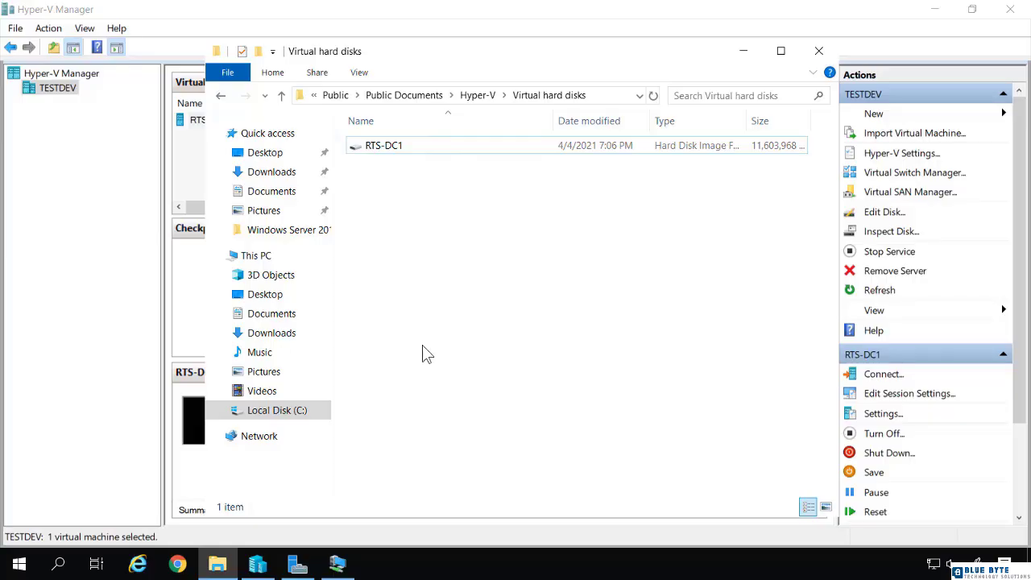
click(607, 96)
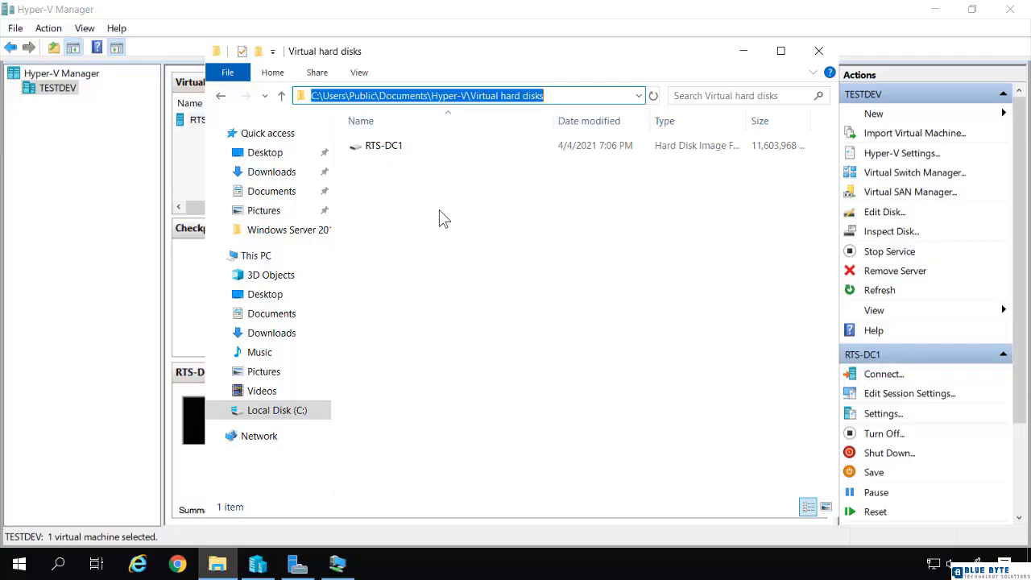
click(820, 51)
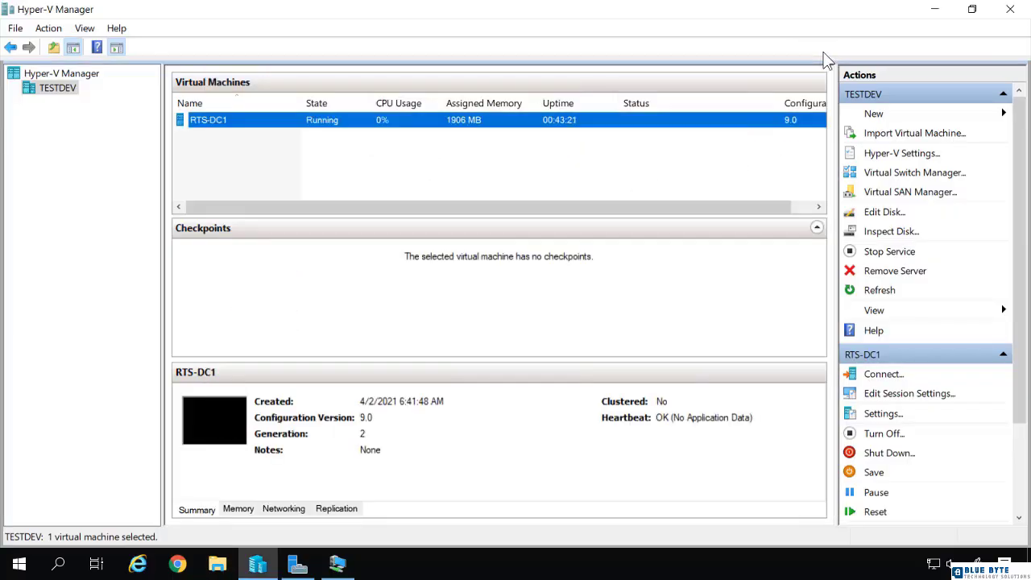